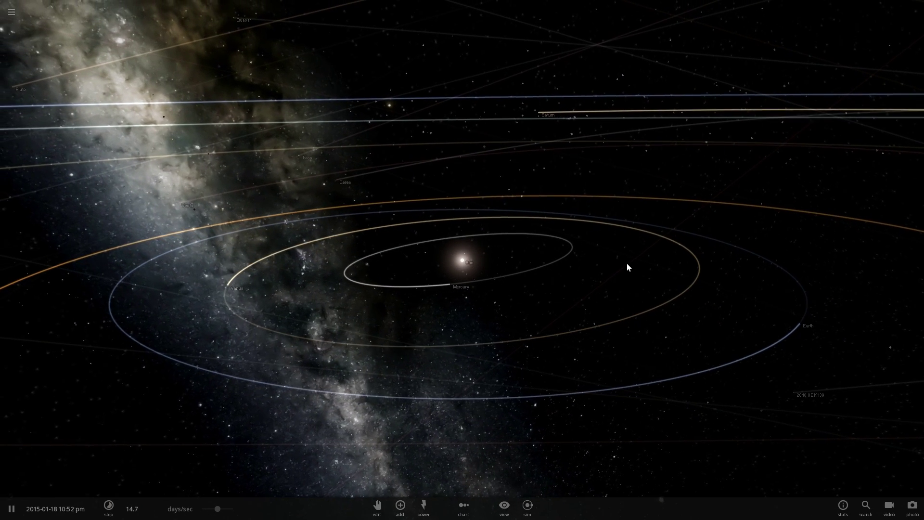
- Focus the camera on Ceres in the asteroid belt and view its surface up close
left_click_drag(624, 262, 481, 271)
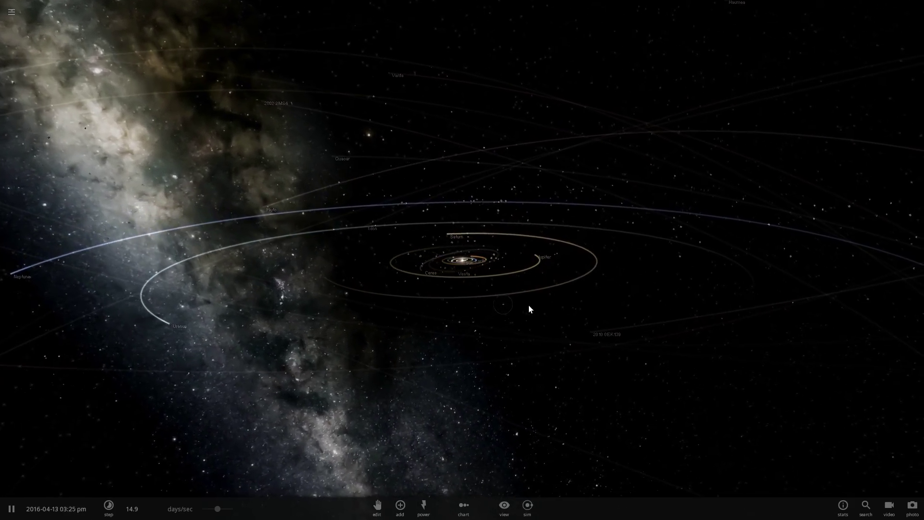
left_click_drag(600, 302, 525, 337)
scroll(447, 312, "down", 2)
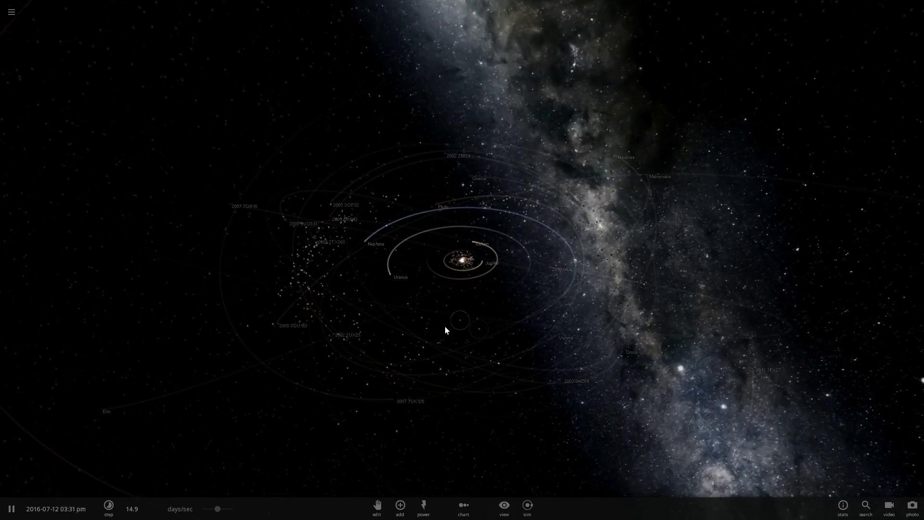
left_click_drag(444, 330, 446, 292)
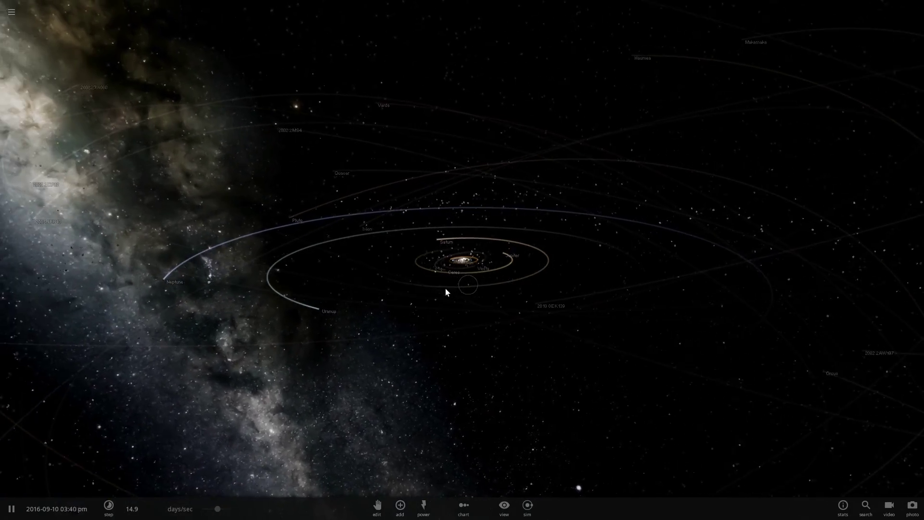
scroll(446, 289, "up", 5)
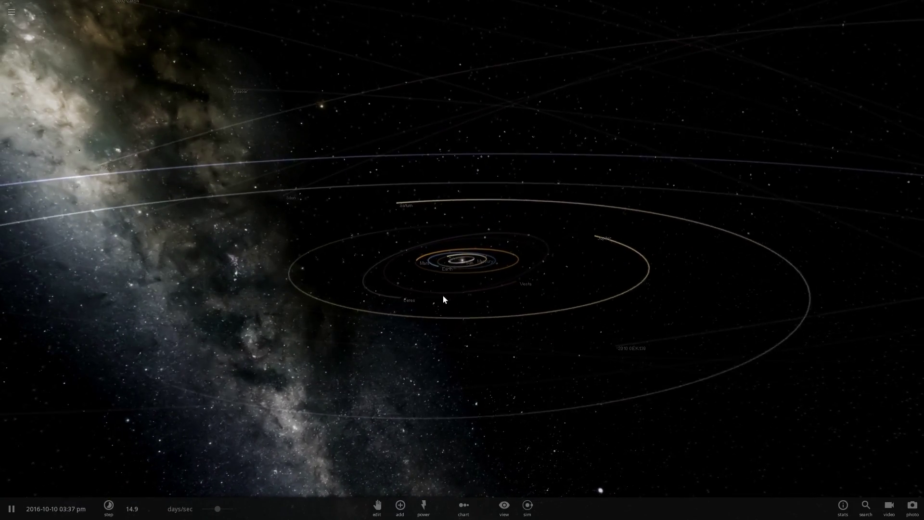
scroll(434, 303, "up", 2)
double_click(404, 302)
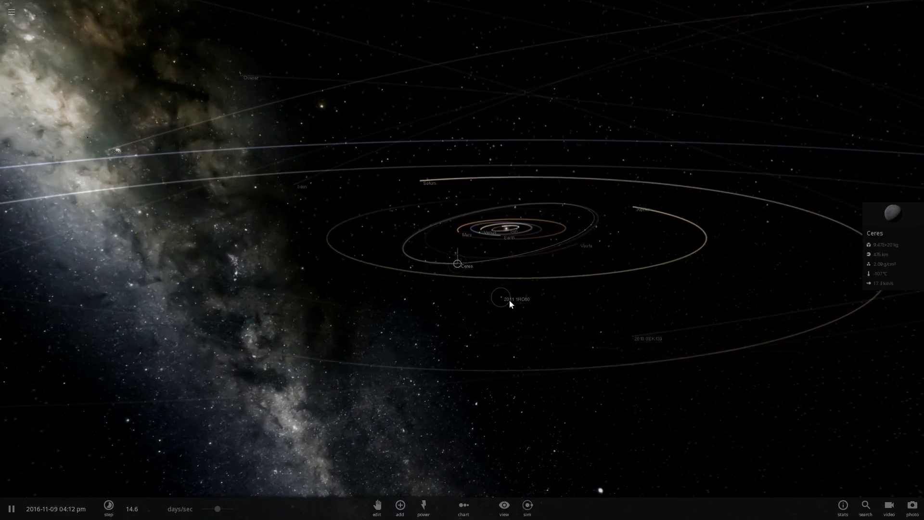
scroll(509, 266, "up", 5)
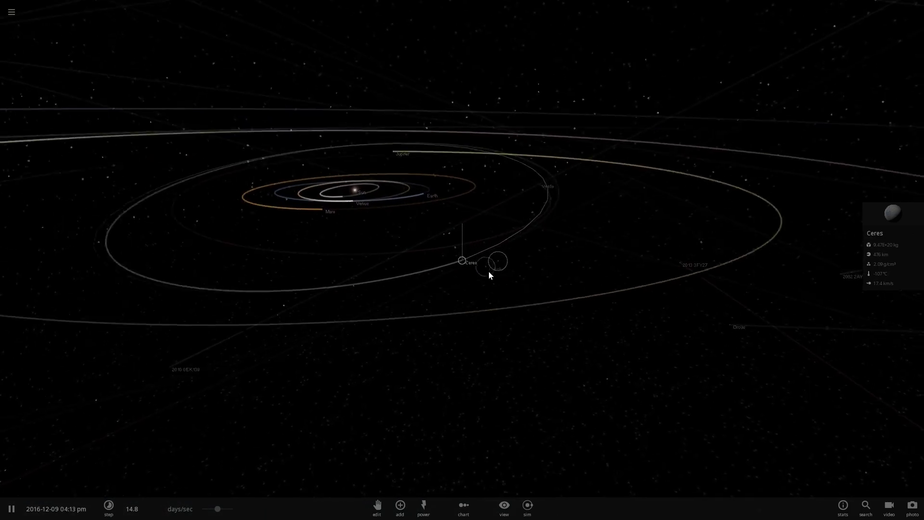
scroll(467, 265, "up", 5)
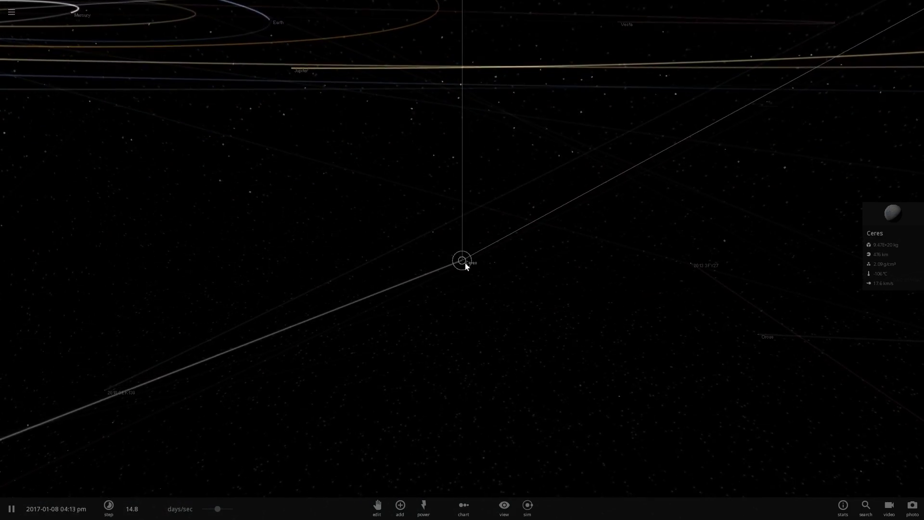
scroll(463, 264, "up", 4)
left_click_drag(463, 263, 590, 270)
scroll(577, 263, "down", 2)
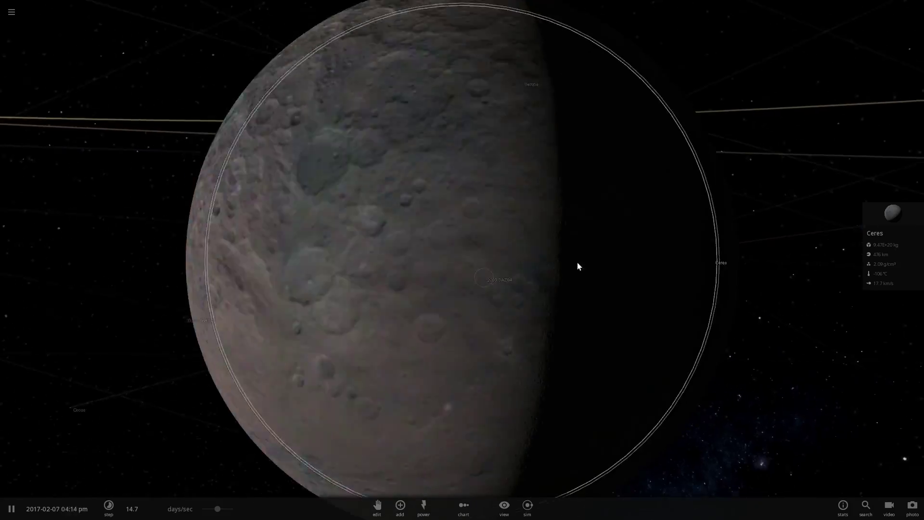
- Slow the simulation to about 16.2 mins/sec and view Ceres from near and far
left_click_drag(223, 508, 186, 511)
left_click_drag(331, 372, 362, 380)
scroll(365, 376, "down", 5)
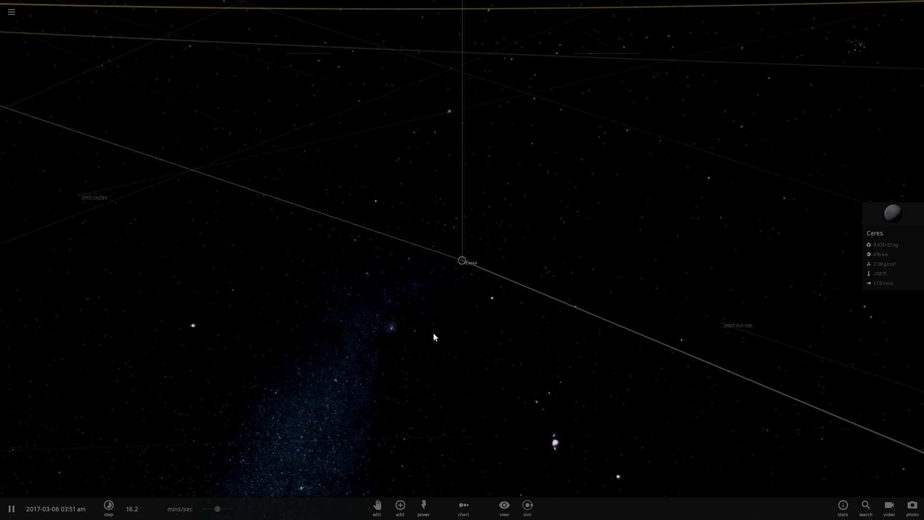
left_click_drag(433, 333, 450, 323)
scroll(449, 327, "up", 3)
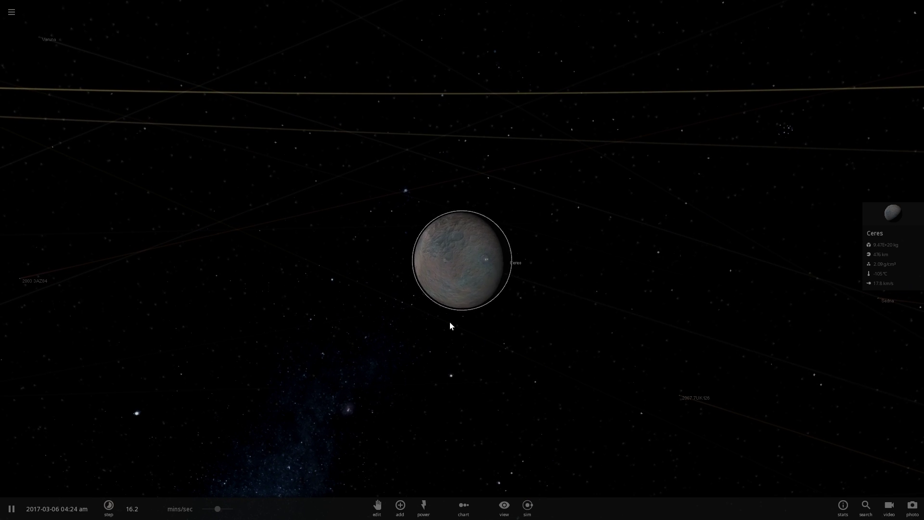
- Focus the camera on Vesta and examine its lit and dark sides up close
scroll(448, 327, "down", 3)
scroll(409, 304, "down", 5)
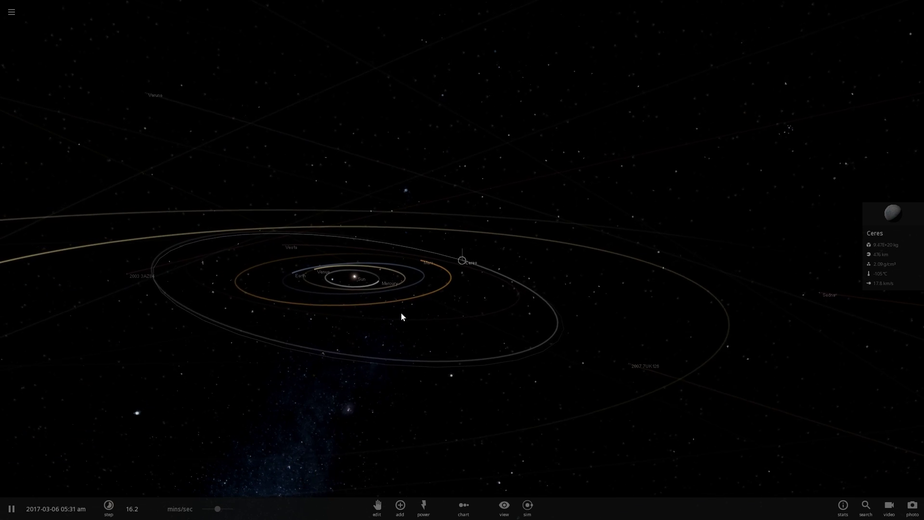
left_click_drag(401, 313, 371, 326)
scroll(372, 325, "down", 4)
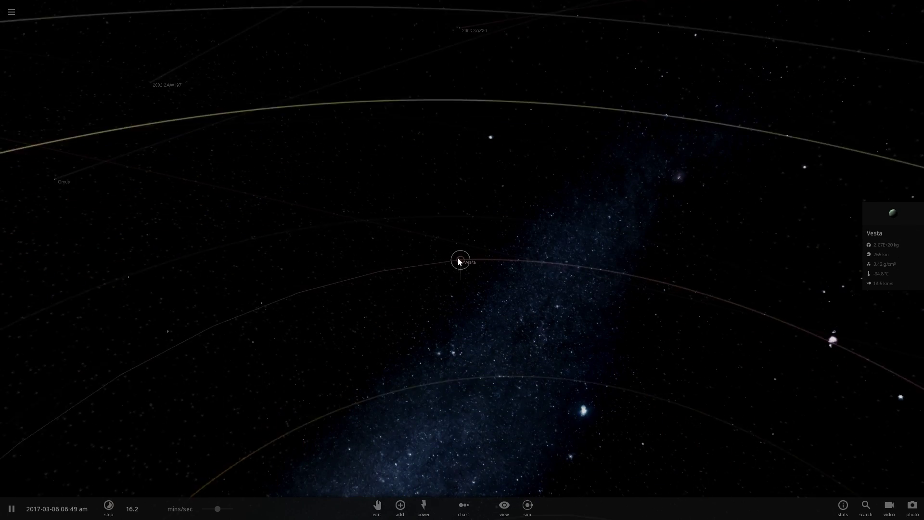
scroll(461, 262, "up", 6)
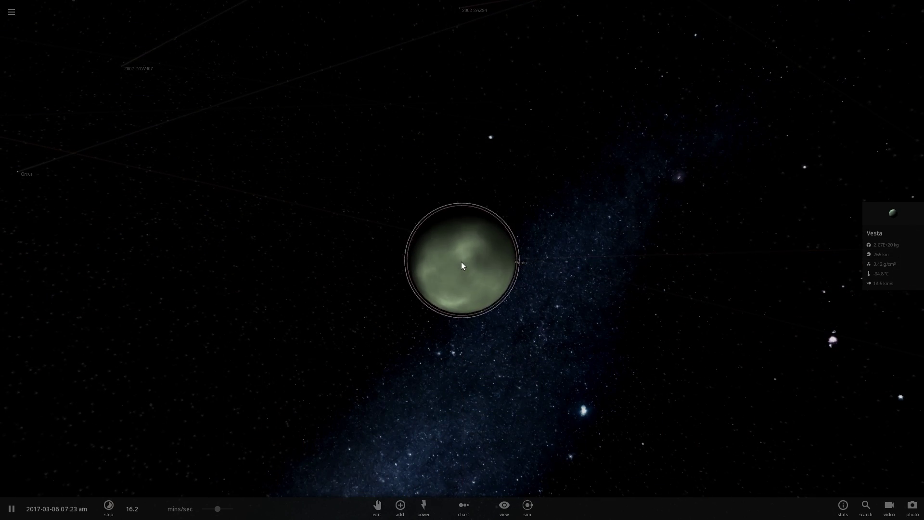
left_click_drag(335, 238, 568, 264)
- Focus the camera on Earth and look over its day side from near and far
scroll(568, 263, "down", 10)
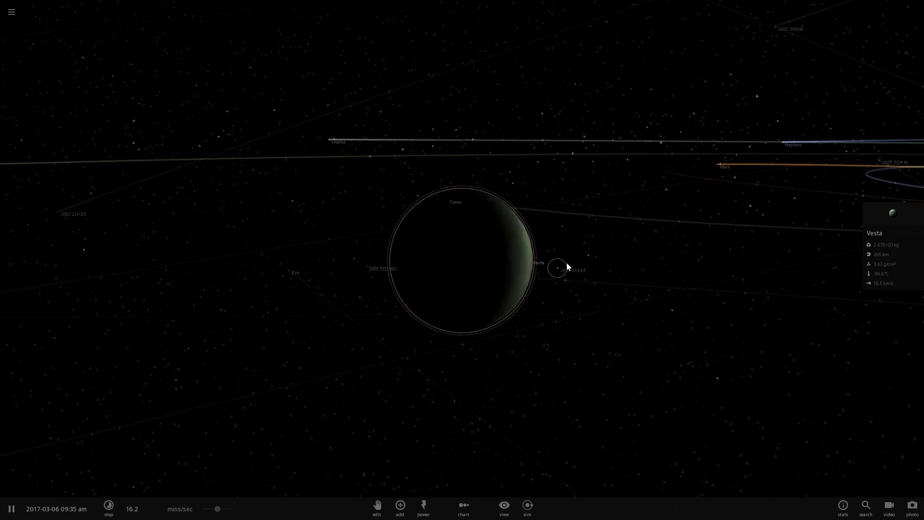
left_click_drag(487, 281, 577, 314)
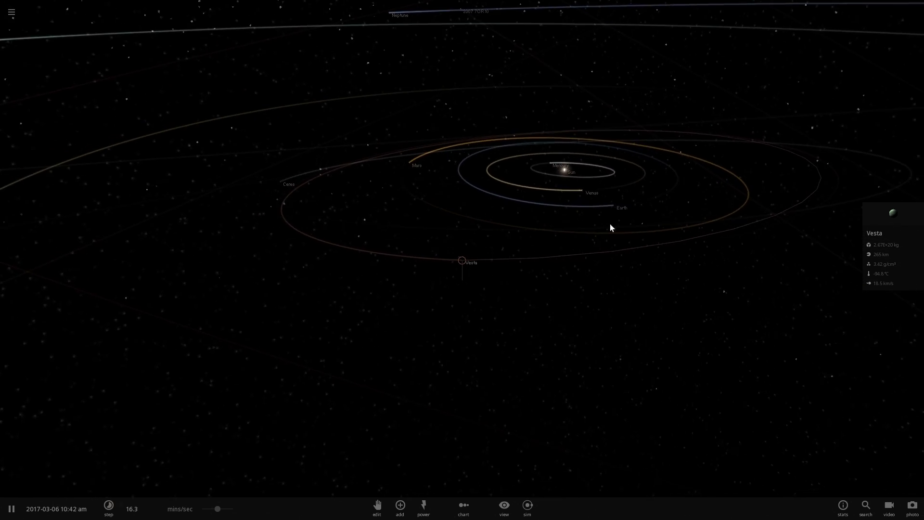
double_click(610, 204)
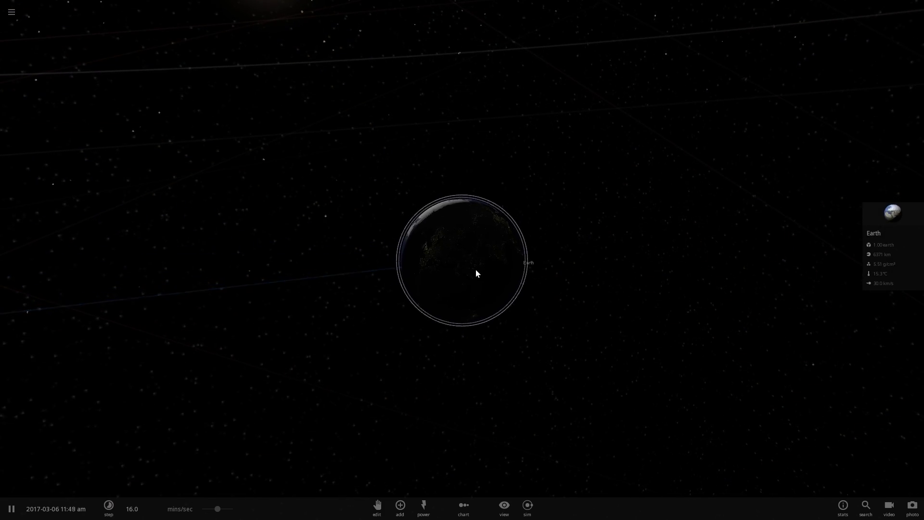
left_click_drag(476, 270, 455, 252)
scroll(510, 255, "up", 5)
scroll(469, 310, "down", 5)
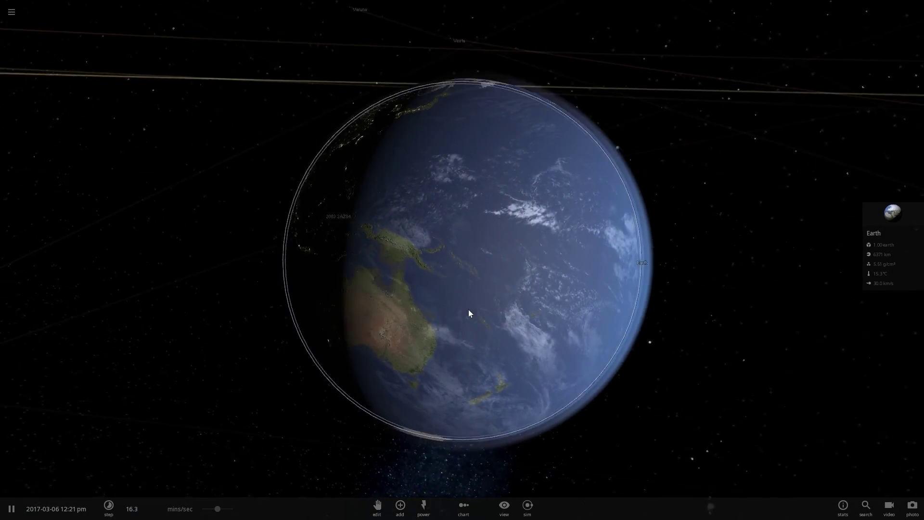
left_click_drag(453, 339, 330, 336)
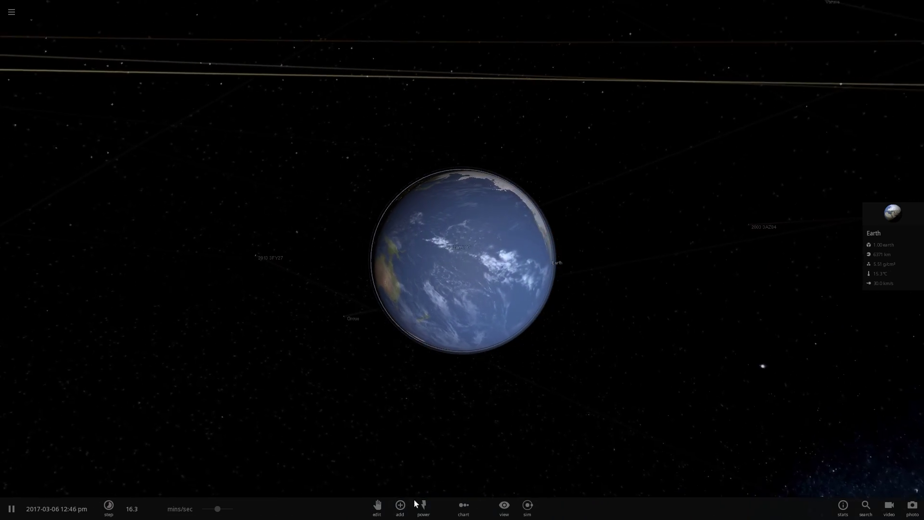
- Place Ceres and Vesta in close orbit around Earth and slow the simulation to 2.76 mins/sec
left_click(400, 505)
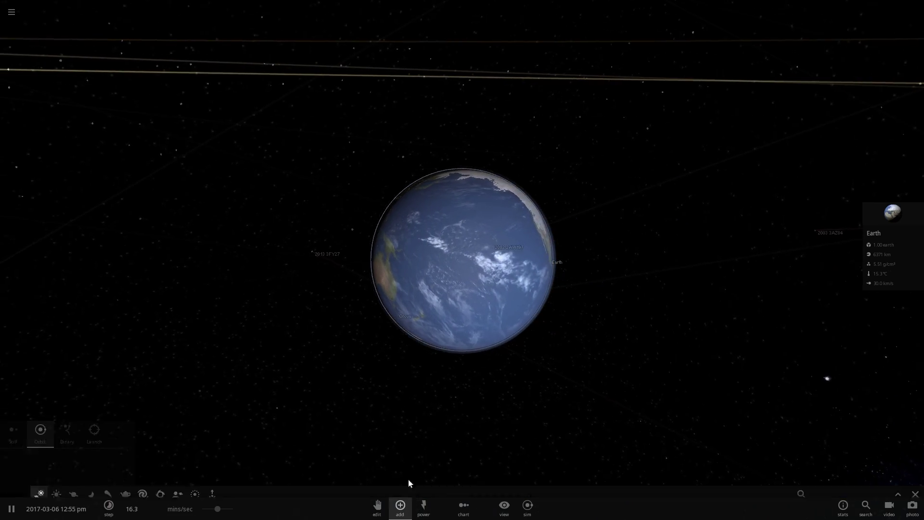
scroll(447, 374, "up", 5)
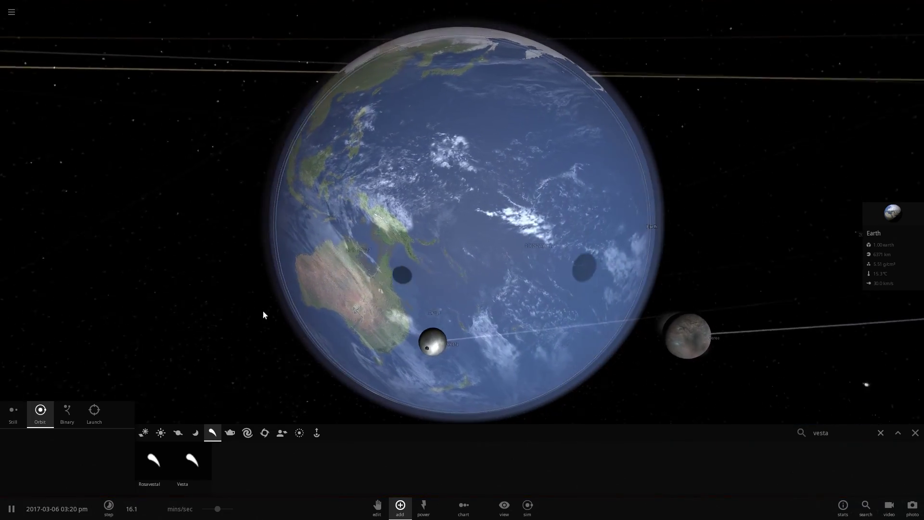
key("space")
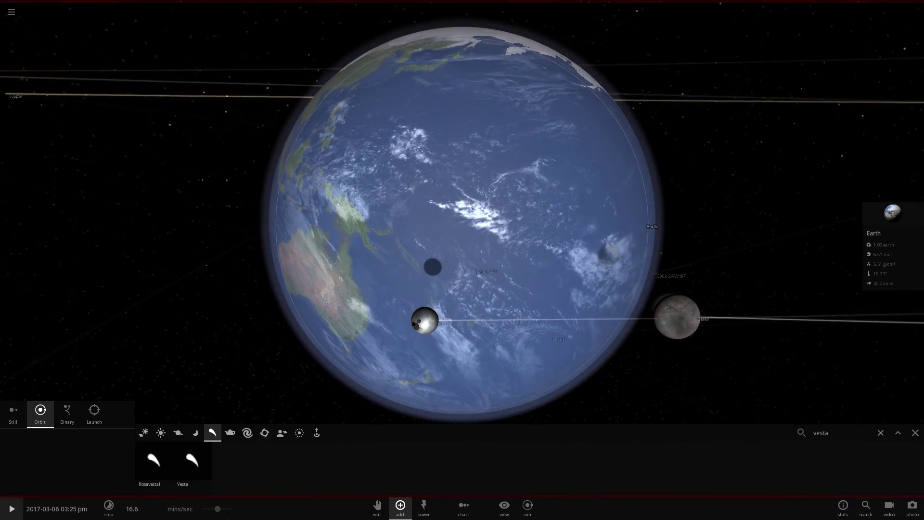
left_click_drag(217, 510, 205, 511)
key("space")
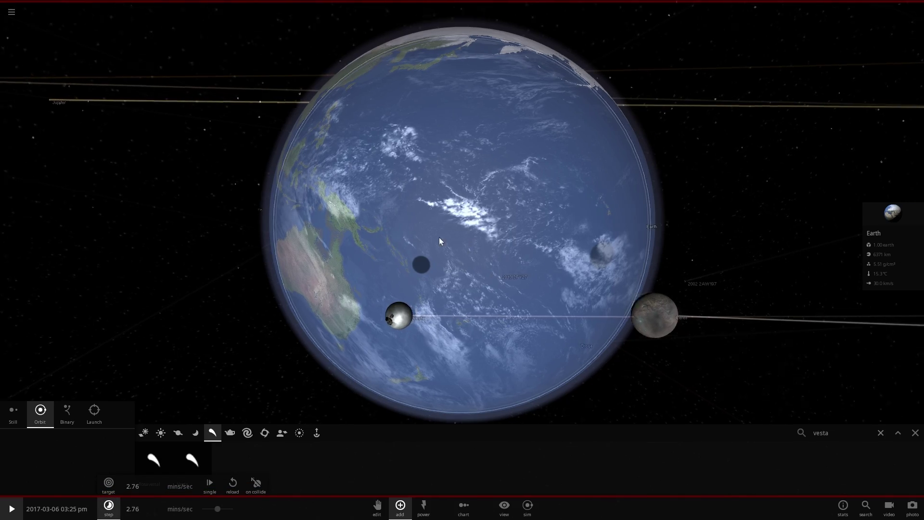
- Examine Ceres and Vesta orbiting close to Earth, and view Jupiter's orbit in the wider solar system
left_click_drag(369, 246, 300, 294)
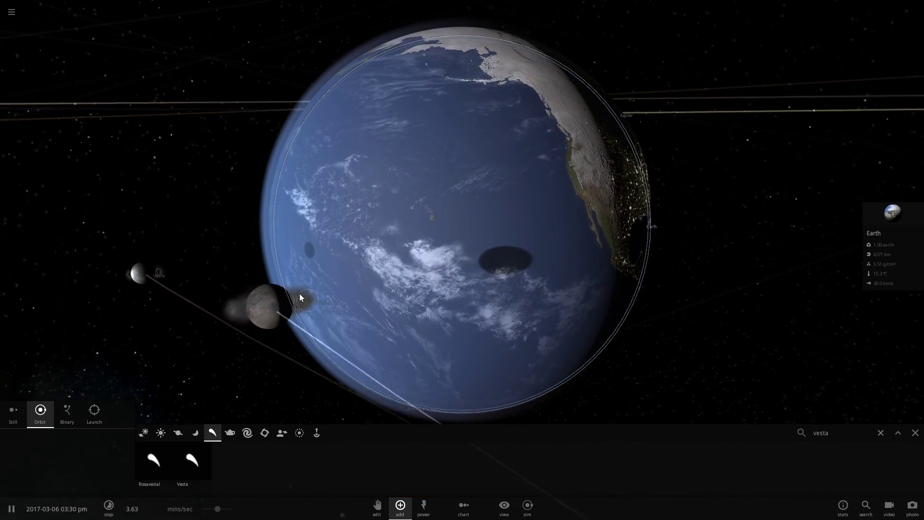
left_click_drag(368, 283, 292, 305)
scroll(291, 285, "down", 5)
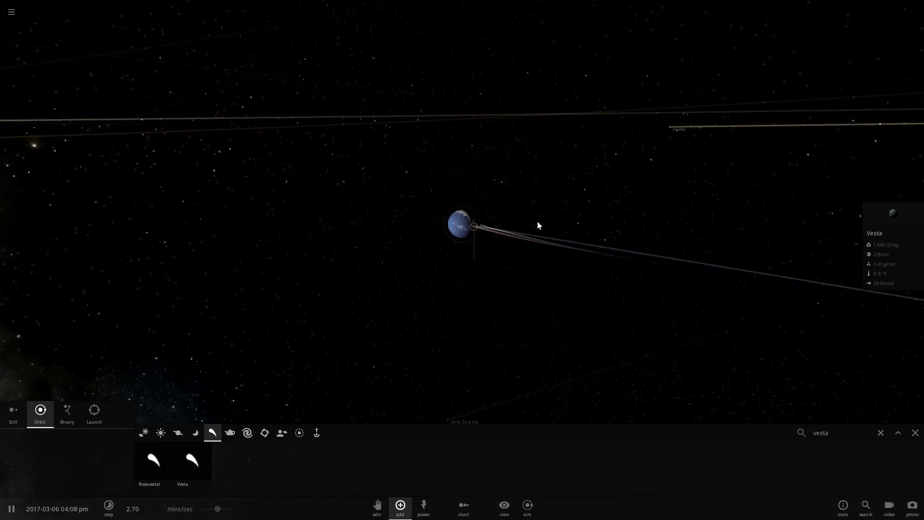
left_click(591, 145)
scroll(544, 230, "up", 5)
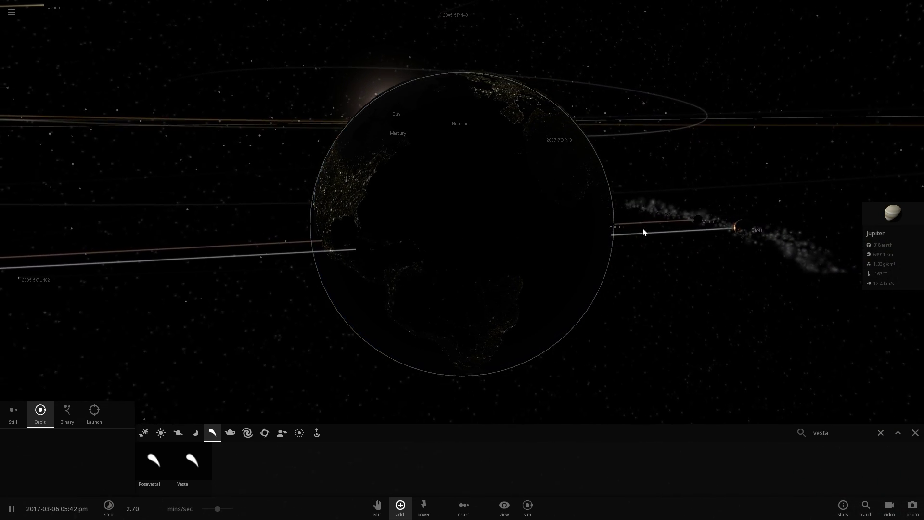
scroll(583, 244, "down", 10)
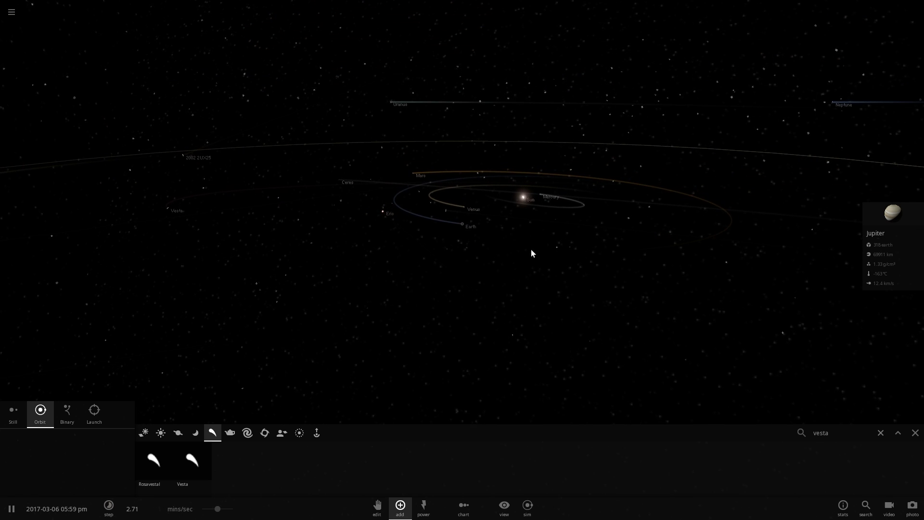
scroll(553, 265, "down", 5)
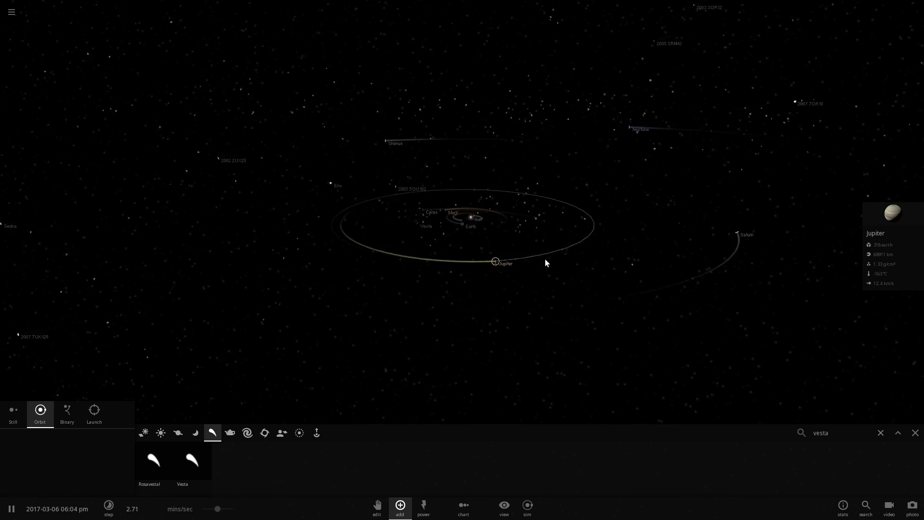
scroll(517, 249, "down", 3)
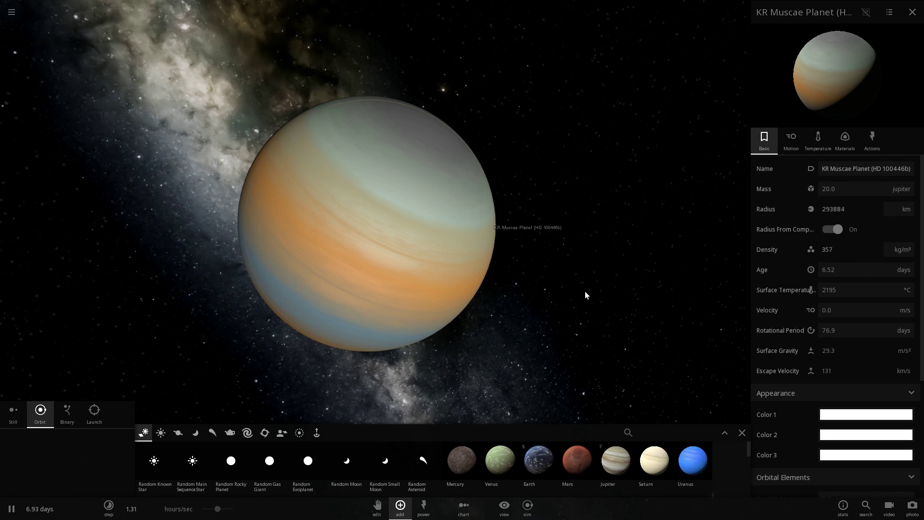
- Add Earth in orbit around KR Muscae Planet (HD 100446b) and focus the camera on it
scroll(585, 290, "up", 3)
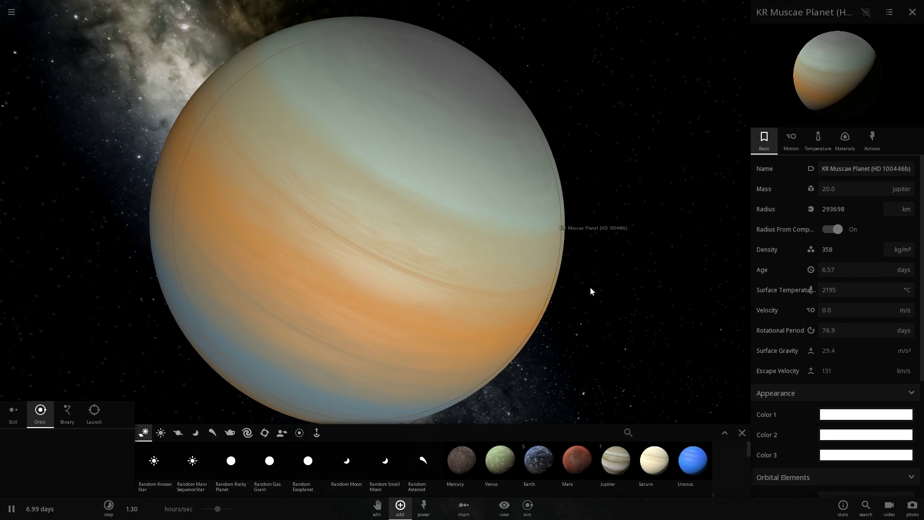
scroll(591, 288, "down", 3)
left_click_drag(591, 288, 549, 277)
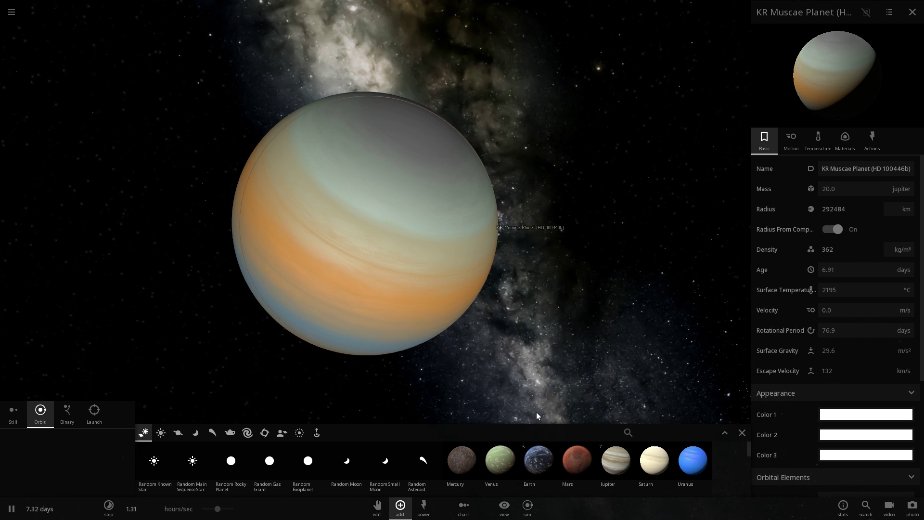
left_click_drag(535, 466, 373, 323)
double_click(437, 313)
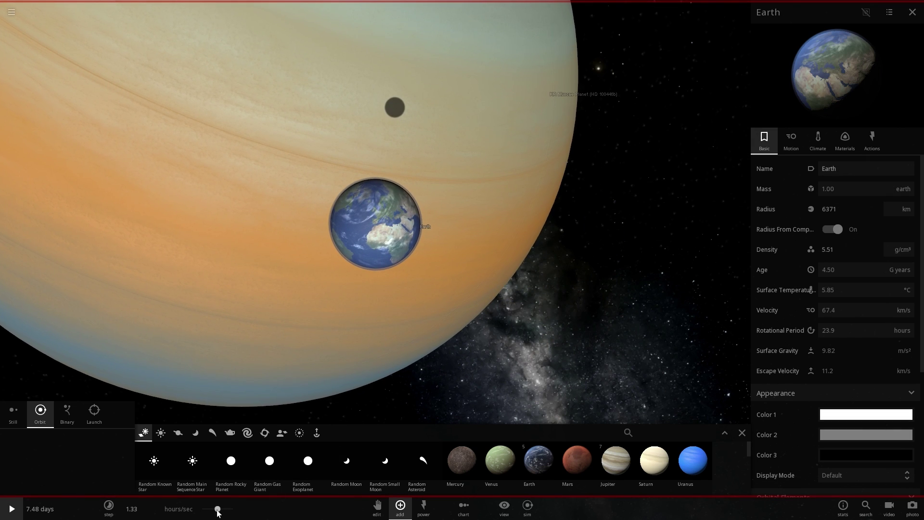
- Slow the simulation to 10.4 mins/sec and place Ceres in orbit around the gas giant near Earth
left_click_drag(218, 509, 205, 509)
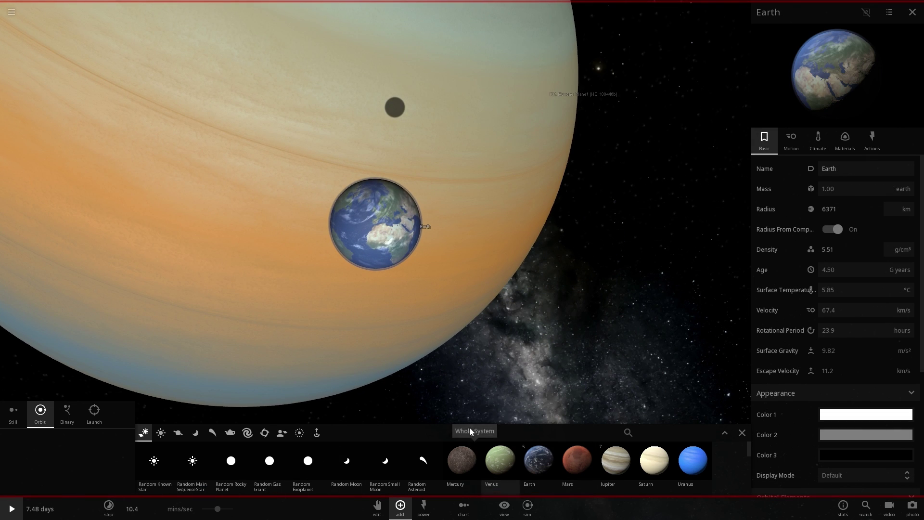
left_click(212, 432)
left_click(231, 460)
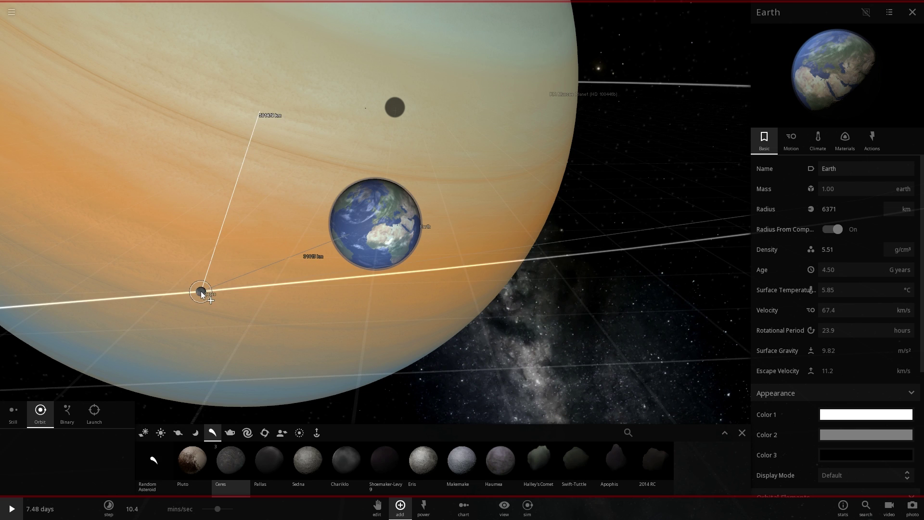
left_click(219, 313)
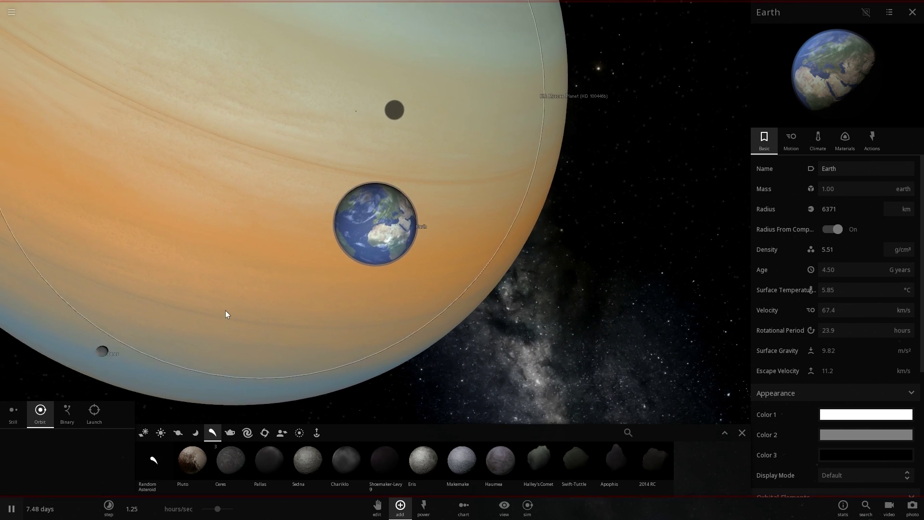
- Add Jupiter in orbit around KR Muscae Planet (HD 100446b), inspect it up close, and select the gas giant
left_click(161, 432)
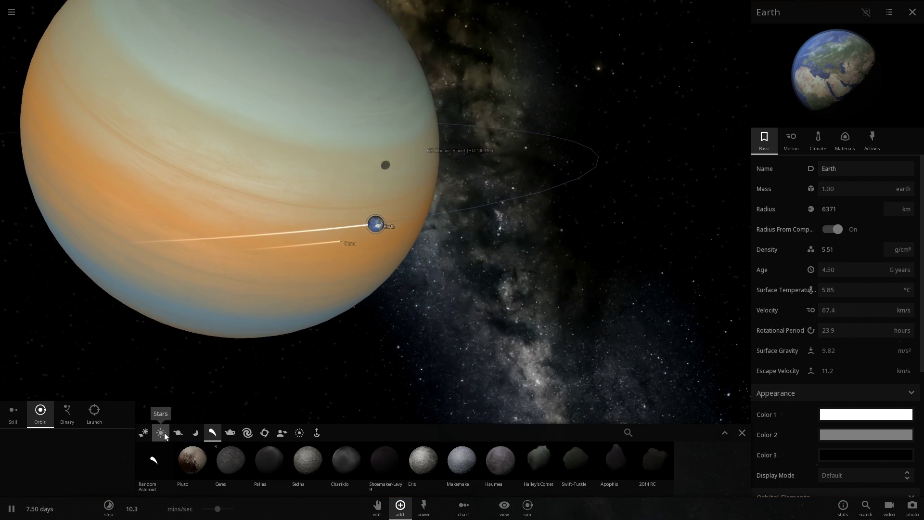
left_click(178, 433)
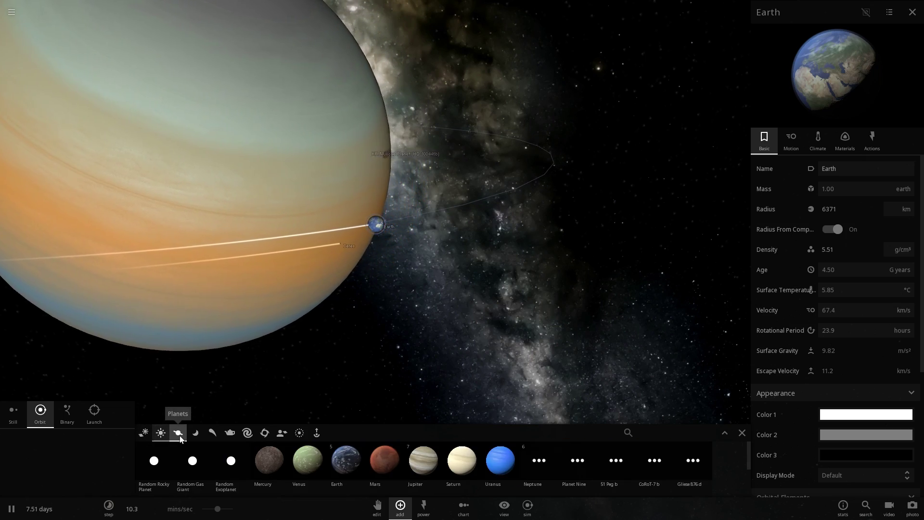
left_click(433, 476)
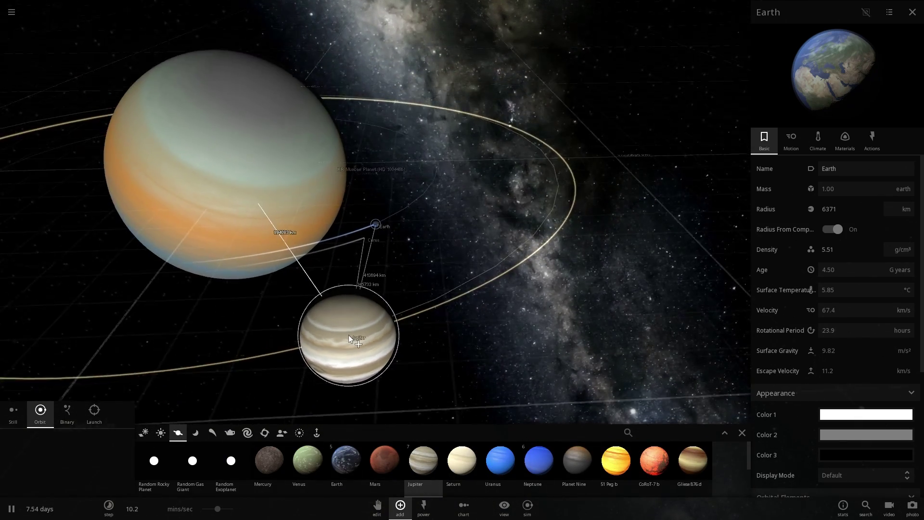
left_click(349, 334)
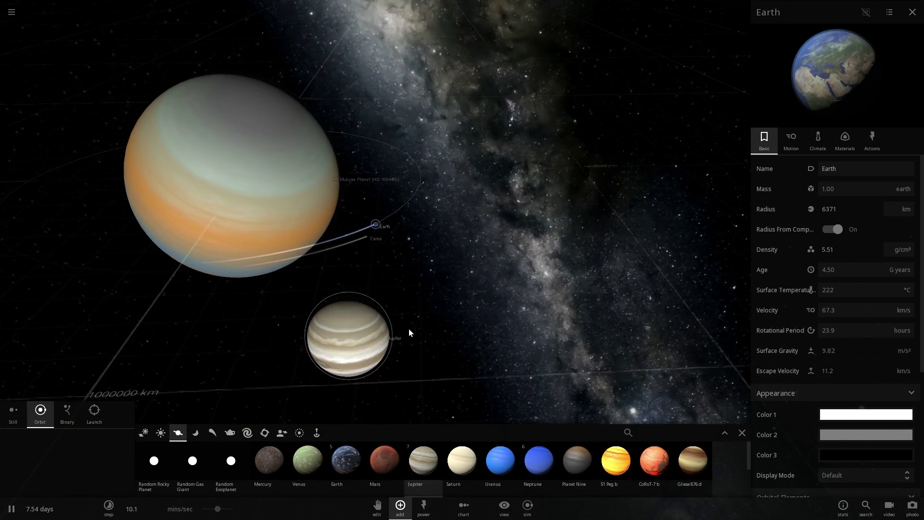
left_click(258, 249)
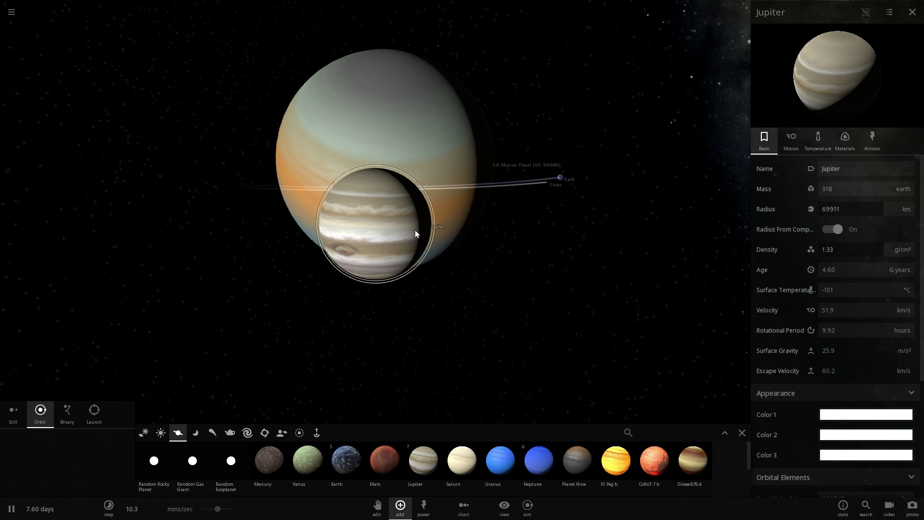
left_click(370, 117)
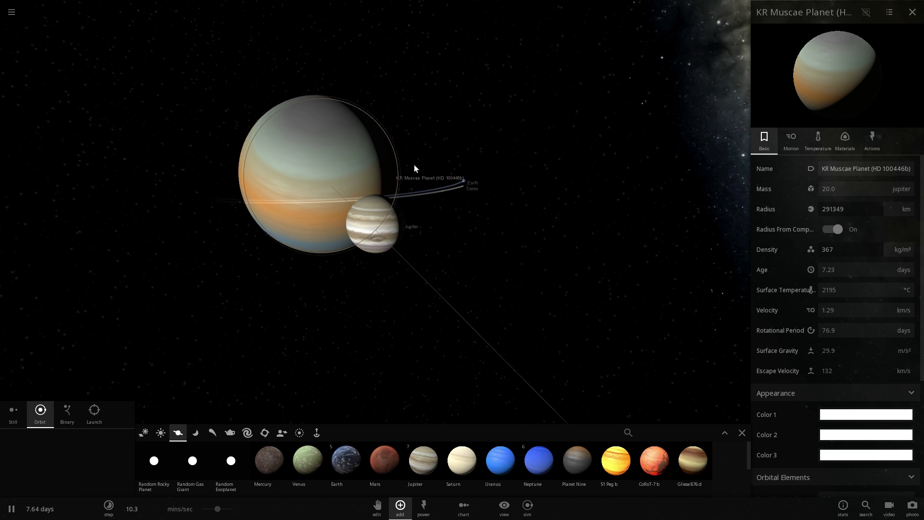
scroll(402, 185, "down", 2)
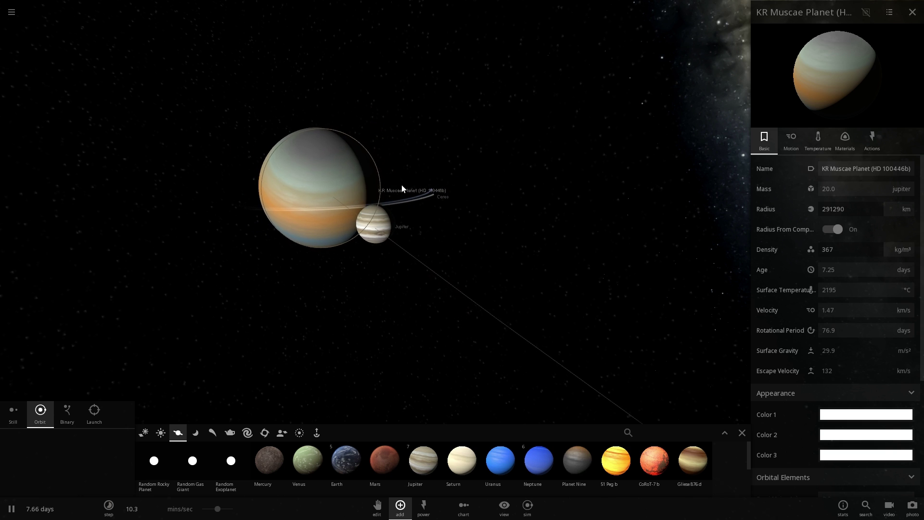
left_click_drag(402, 185, 419, 201)
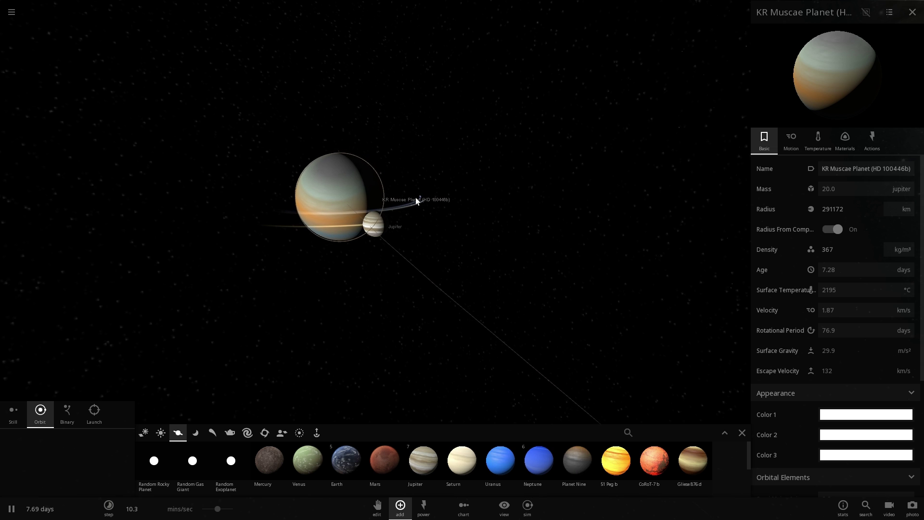
- Add the star UY Scuti far out from the KR Muscae Planet system using orbit placement
left_click(161, 432)
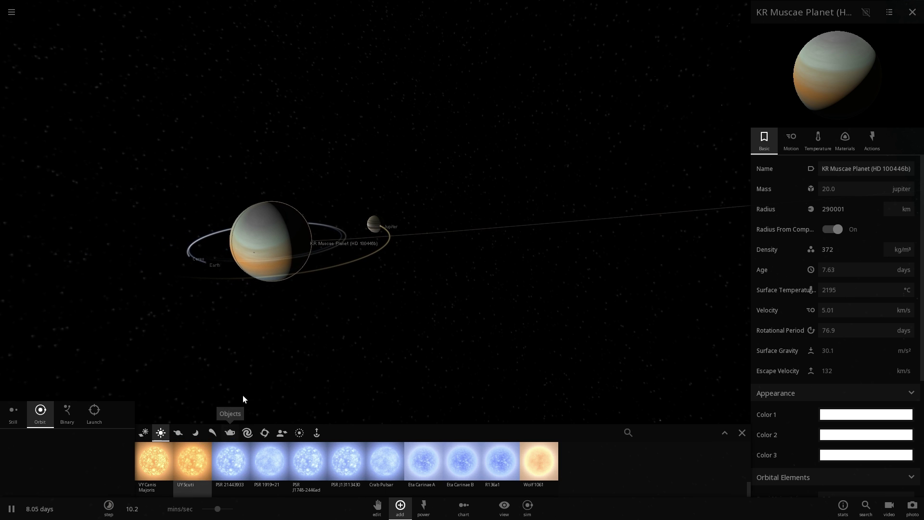
mouse_move(198, 464)
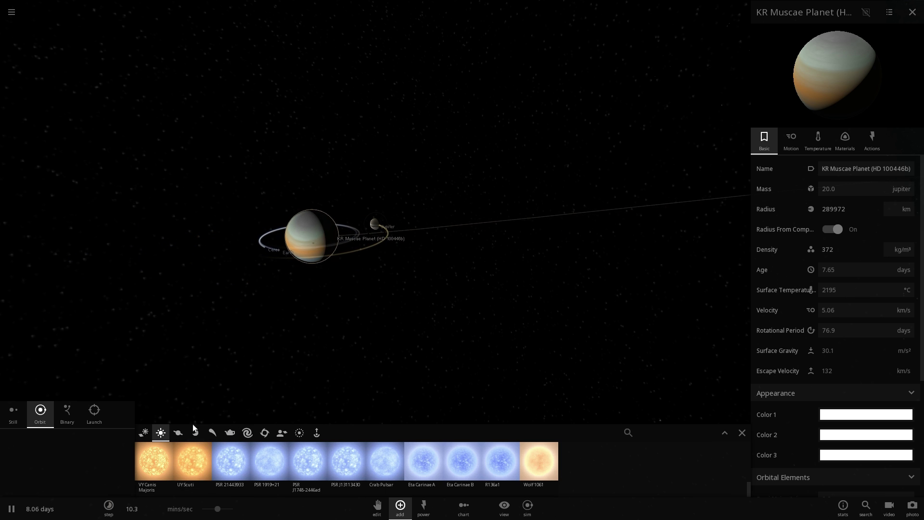
scroll(259, 356, "down", 5)
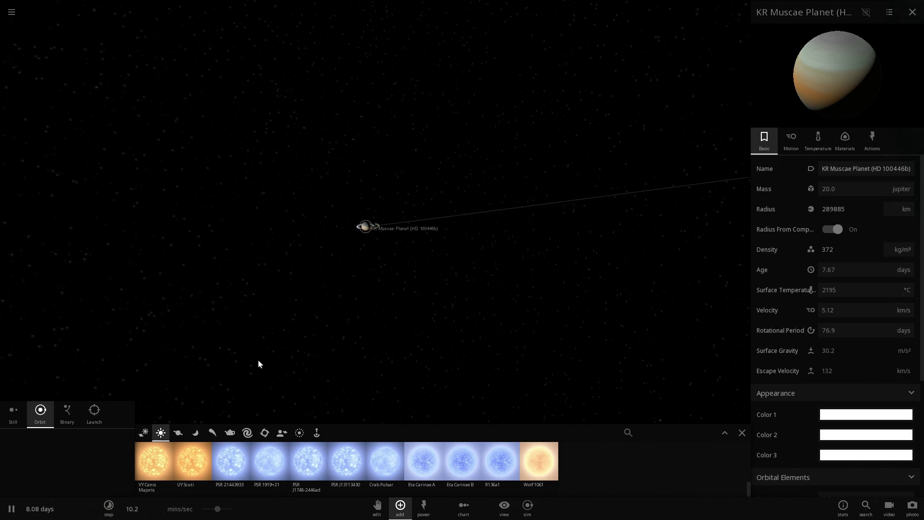
left_click(192, 462)
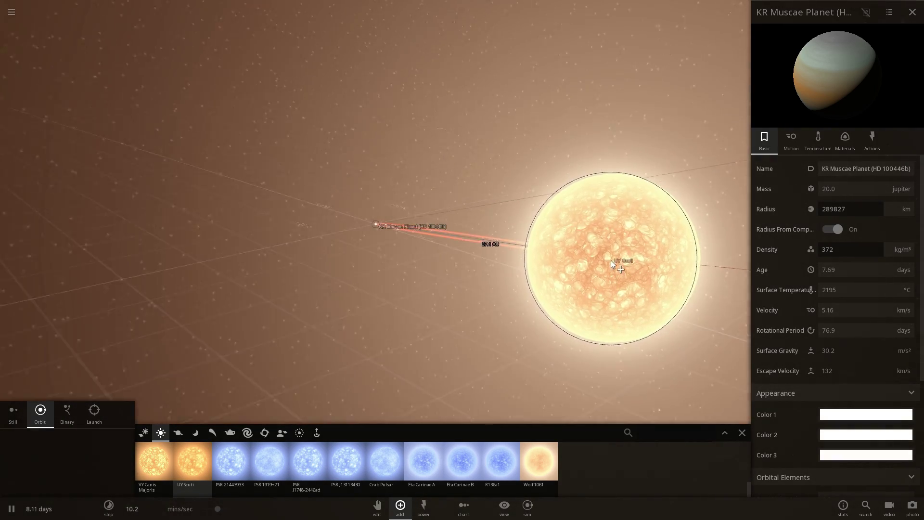
scroll(611, 261, "down", 3)
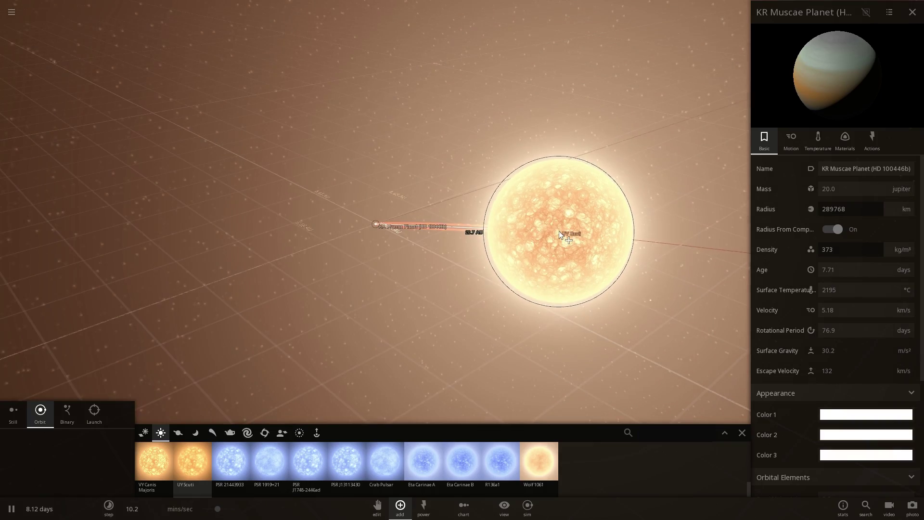
left_click(558, 231)
key("Escape")
scroll(403, 267, "up", 15)
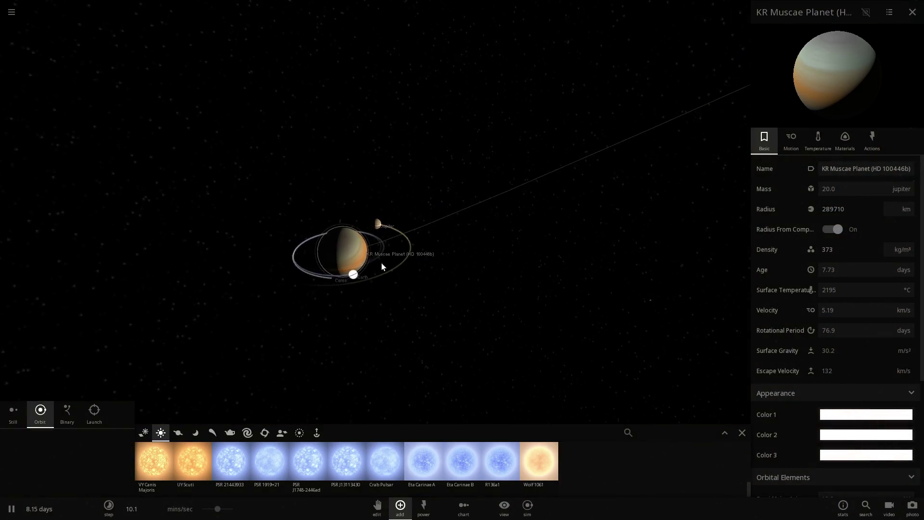
- Add the Sun in orbit around UY Scuti and focus the camera on it
left_click_drag(381, 263, 399, 301)
left_click_drag(319, 223, 317, 152)
scroll(315, 160, "down", 5)
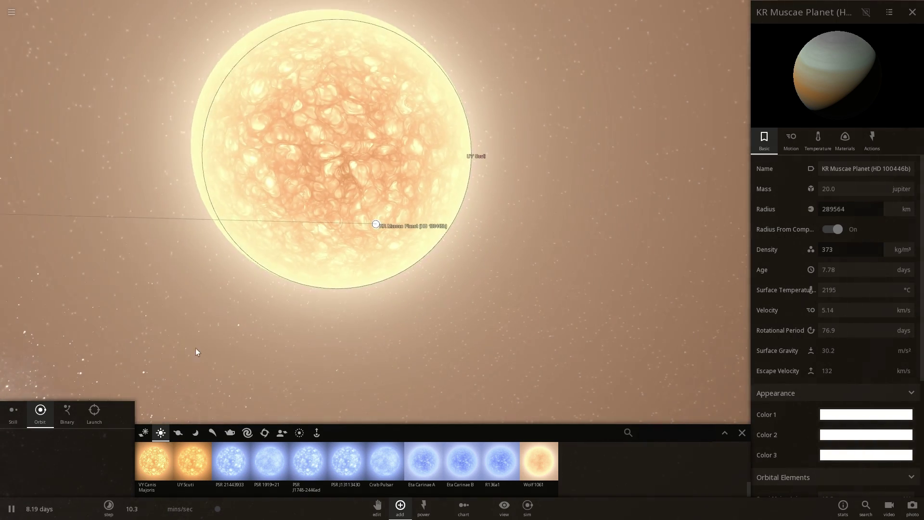
scroll(195, 466, "up", 5)
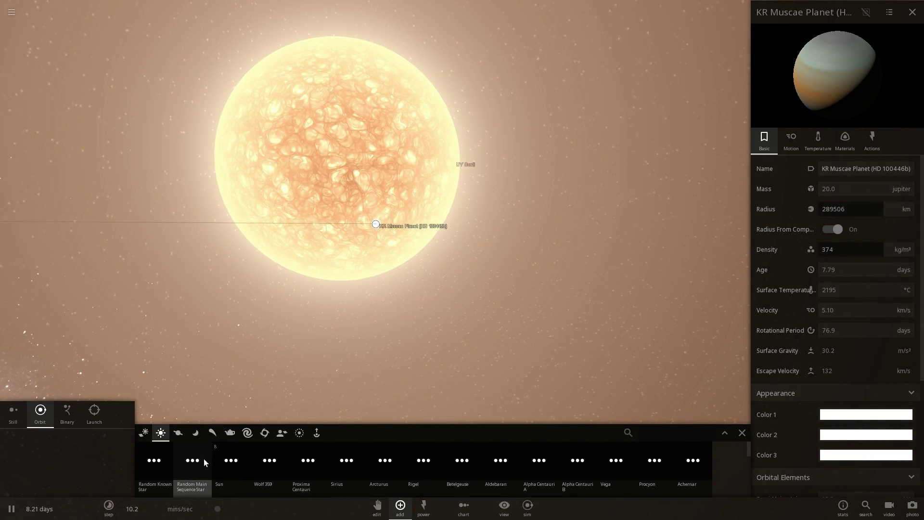
left_click(231, 459)
left_click_drag(277, 287, 297, 339)
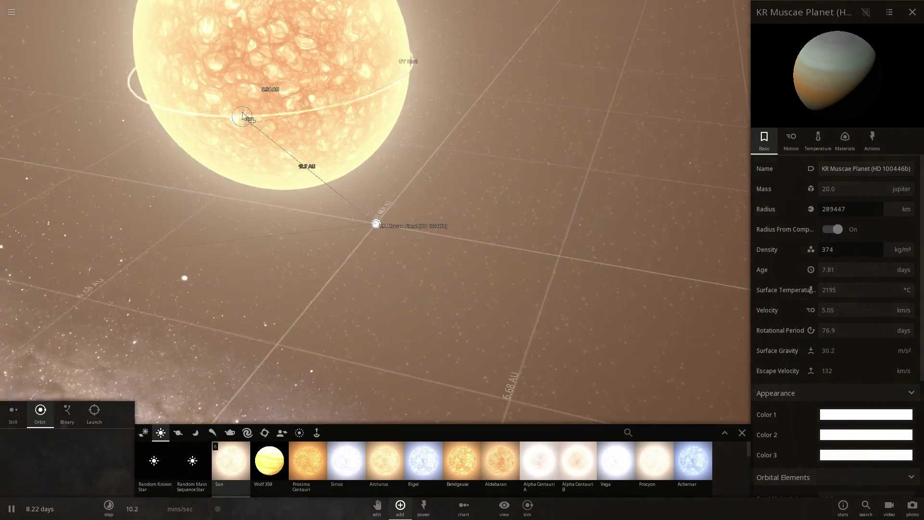
left_click(263, 108)
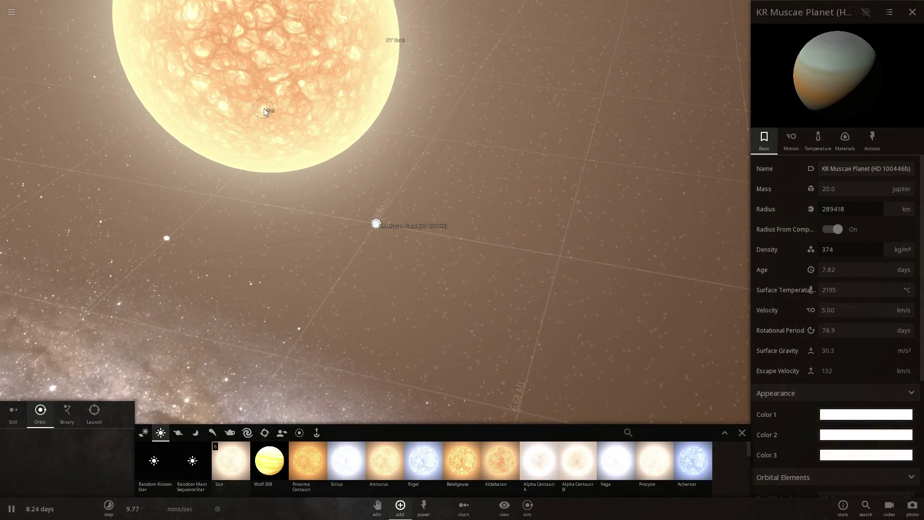
scroll(373, 202, "up", 8)
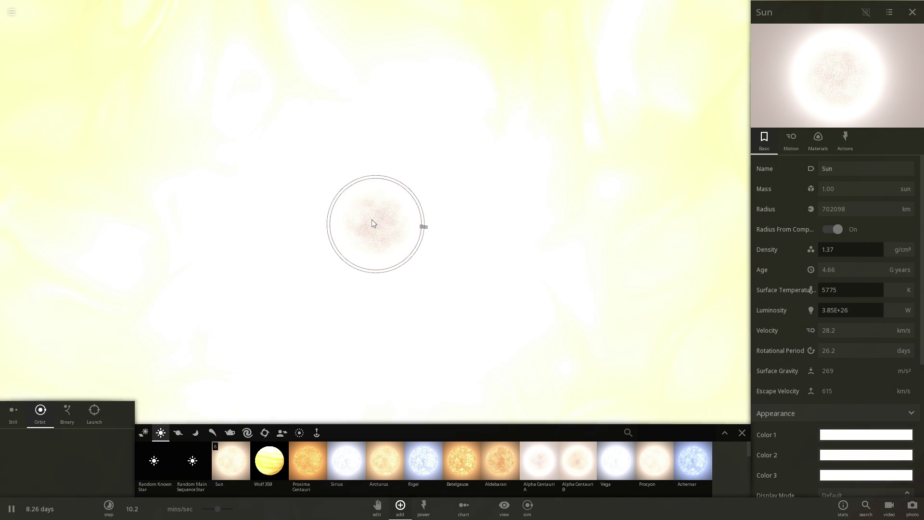
scroll(371, 240, "down", 4)
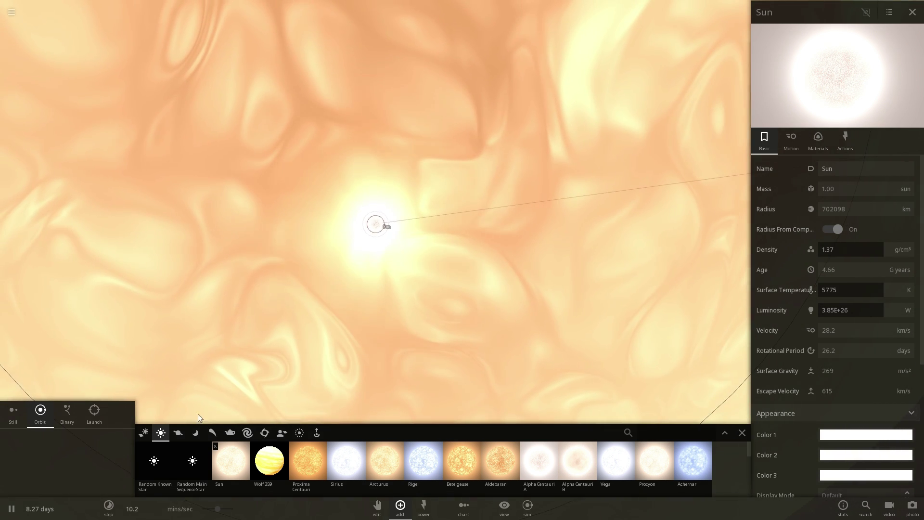
- Place Earth in orbit around the Sun in front of UY Scuti and focus on it
left_click(178, 432)
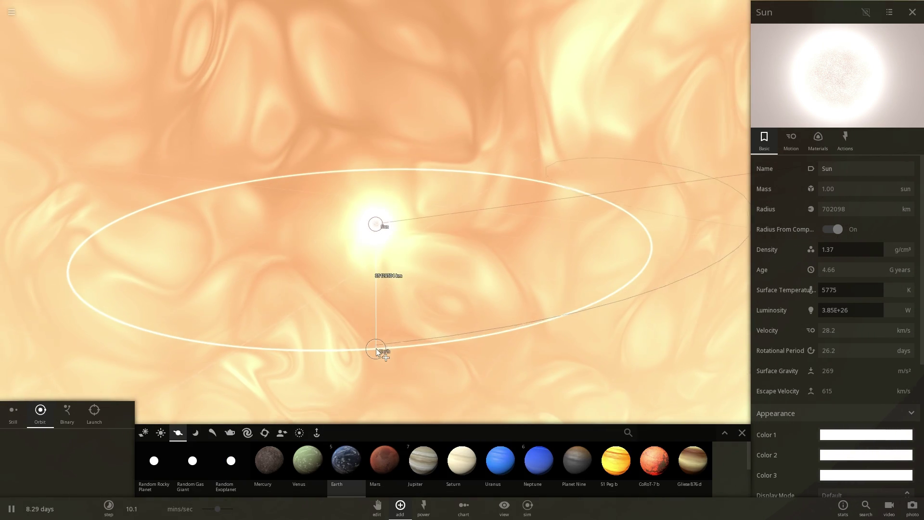
left_click(376, 348)
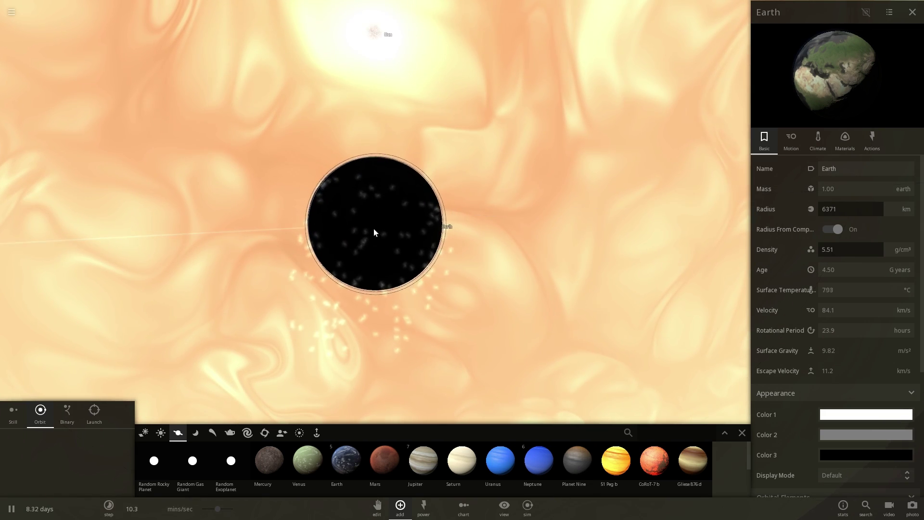
left_click_drag(375, 231, 461, 180)
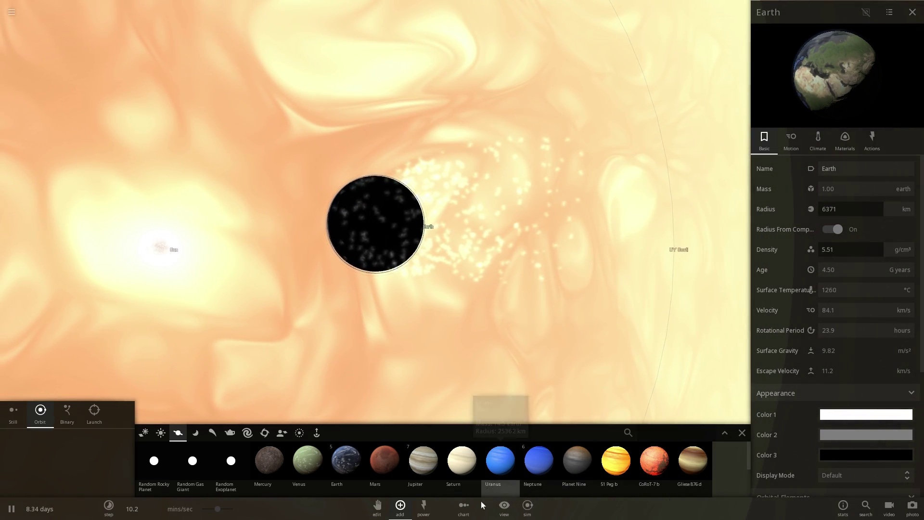
- Compare the sizes of Earth, Jupiter, KR Muscae Planet, the Sun and UY Scuti in chart view, and return to the normal view
left_click(464, 505)
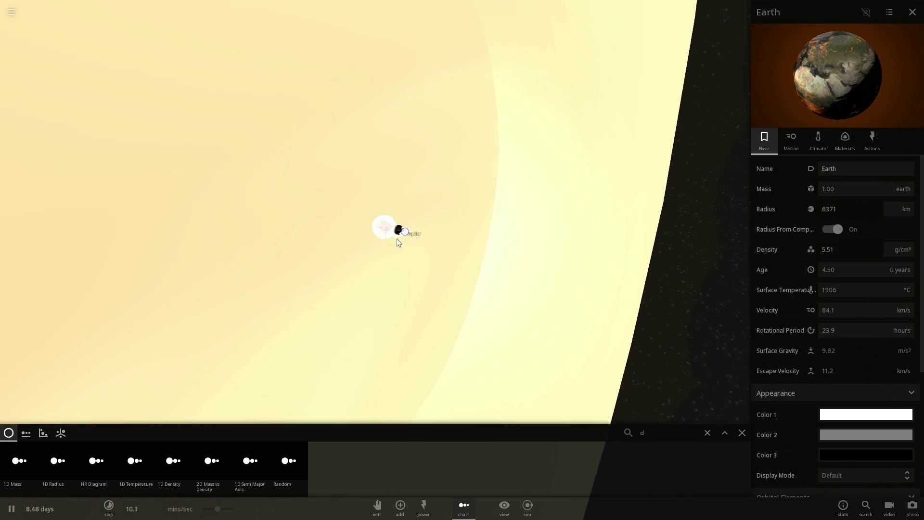
scroll(390, 243, "up", 3)
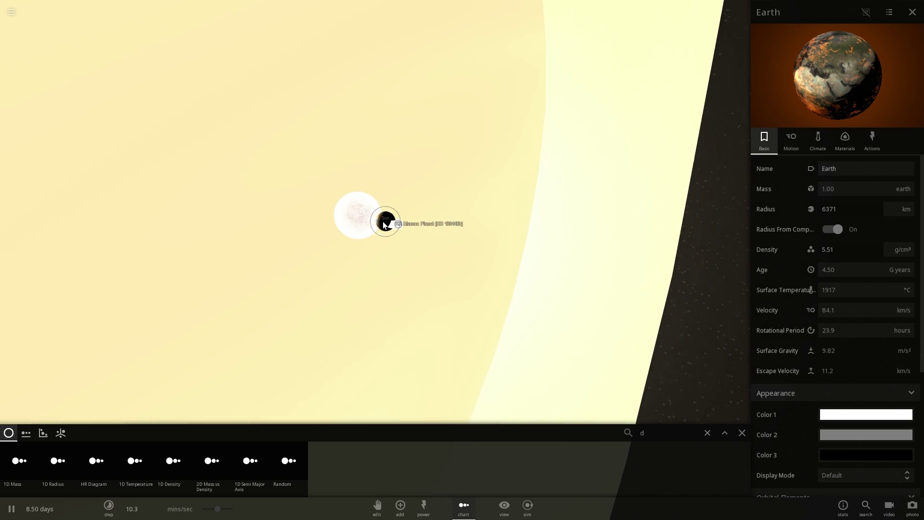
scroll(362, 205, "up", 3)
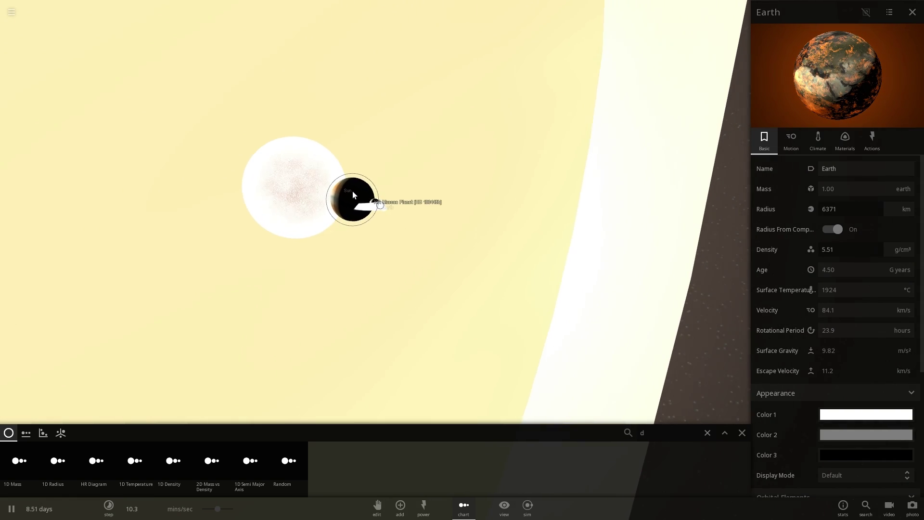
scroll(352, 186, "up", 3)
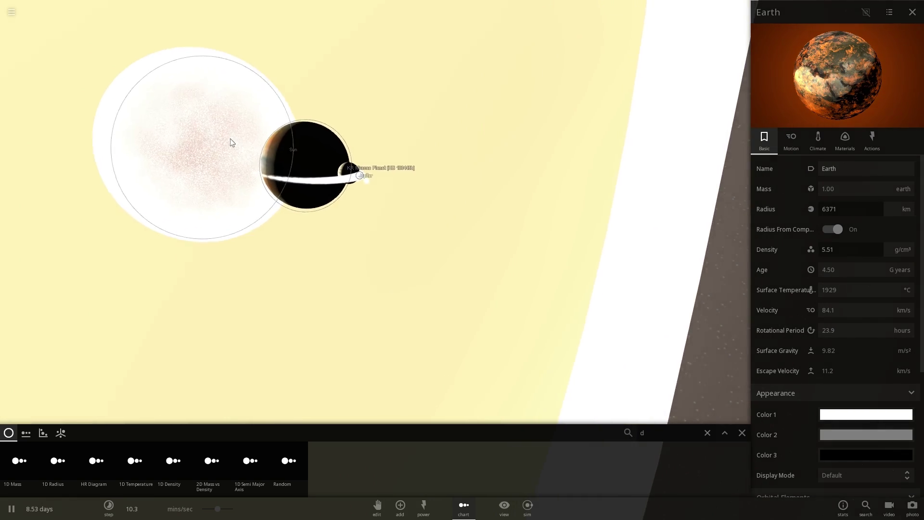
scroll(330, 238, "up", 3)
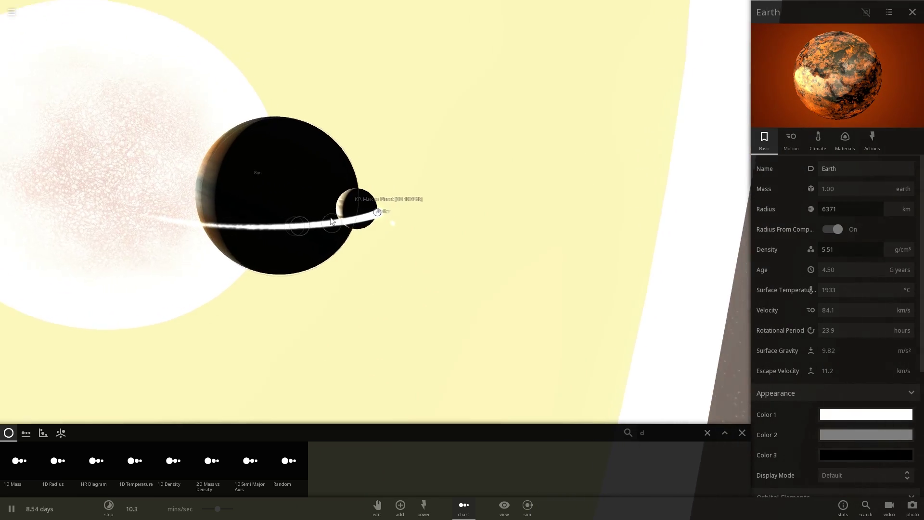
scroll(331, 221, "up", 4)
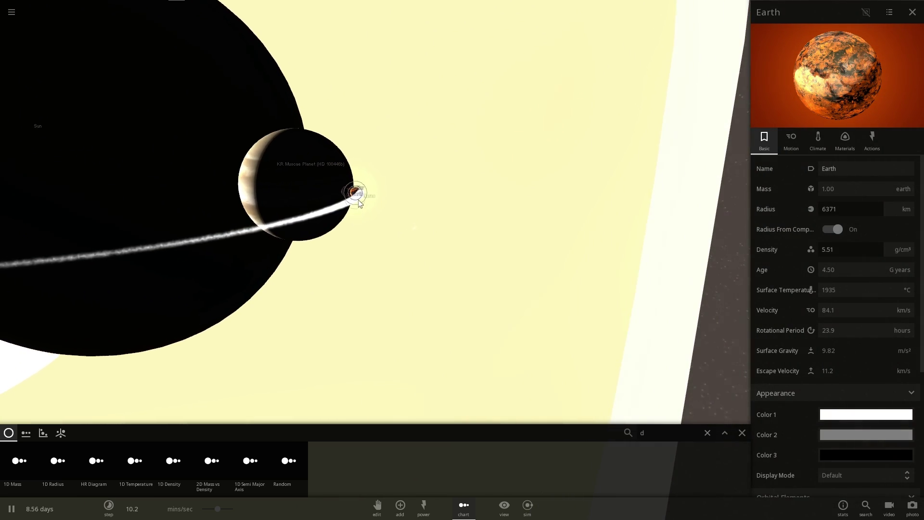
scroll(360, 204, "up", 4)
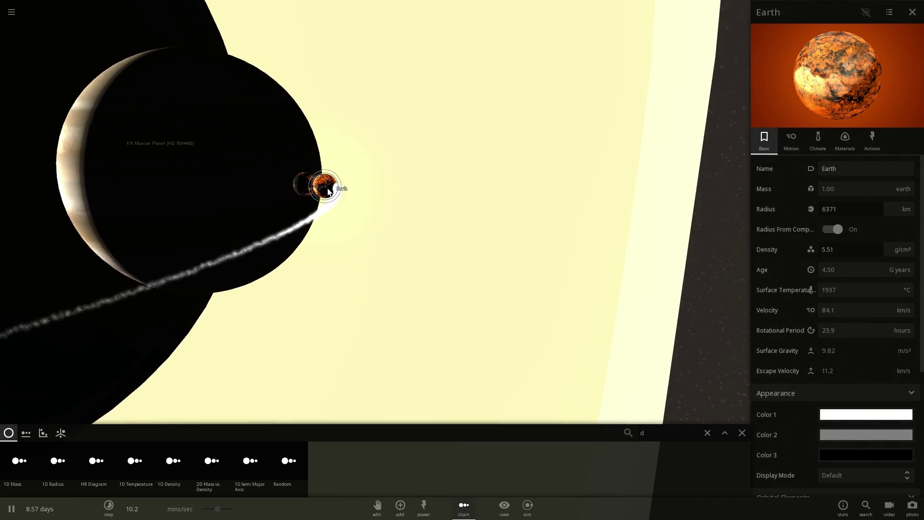
scroll(328, 192, "up", 4)
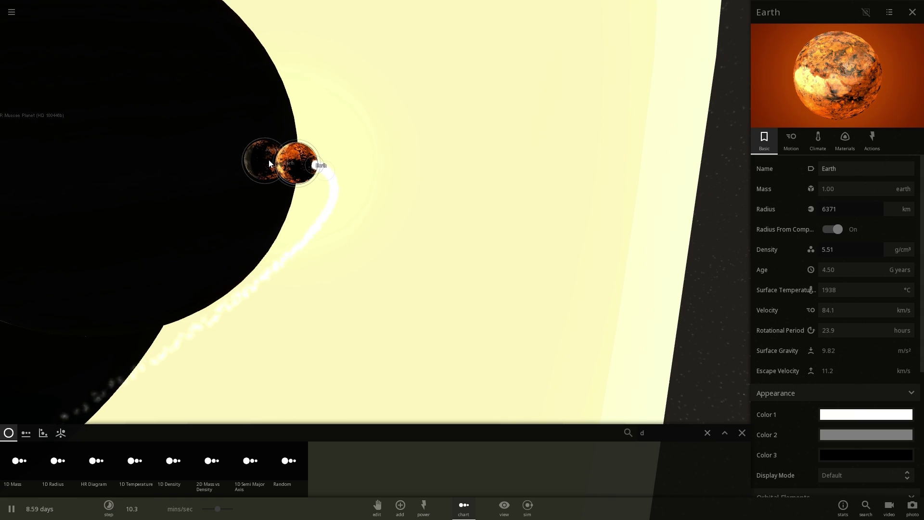
left_click_drag(301, 160, 489, 246)
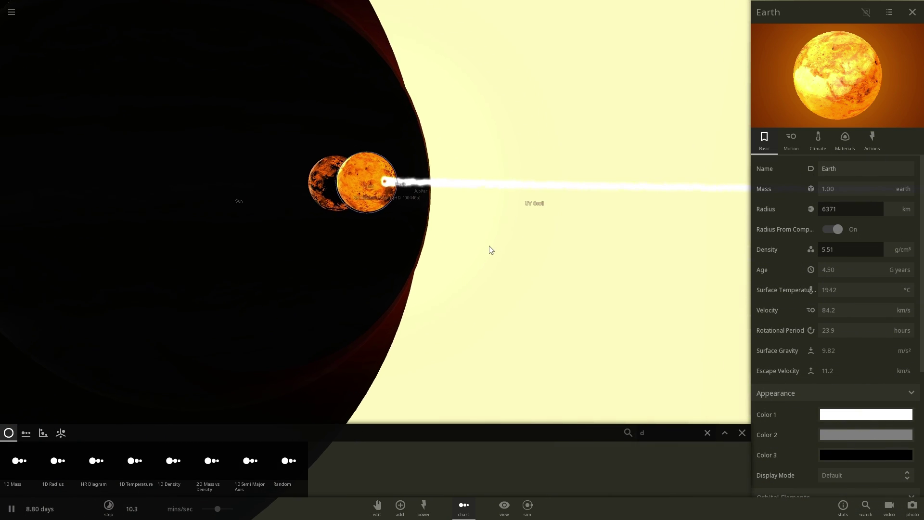
scroll(485, 250, "down", 10)
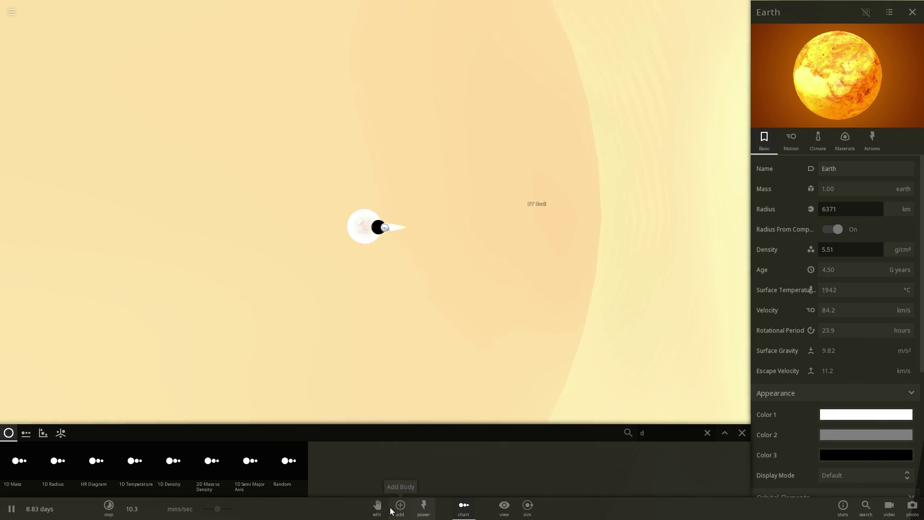
left_click(460, 510)
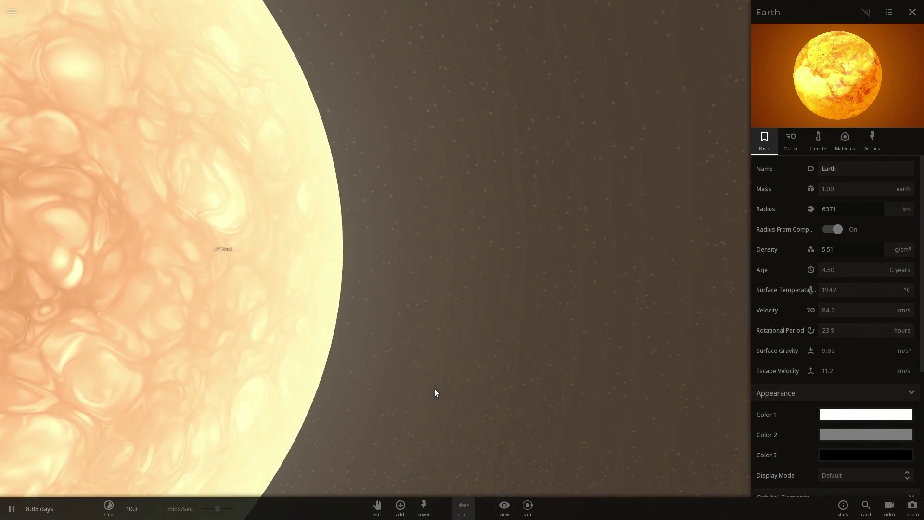
scroll(328, 323, "down", 5)
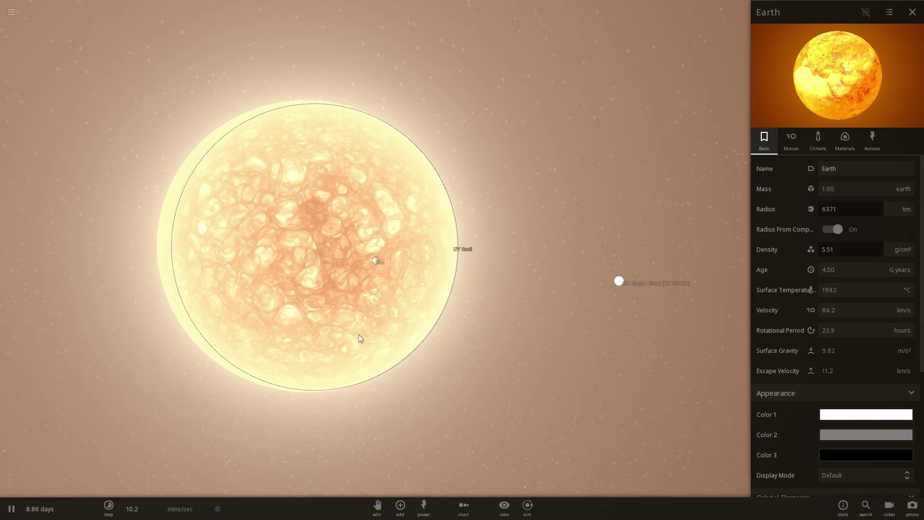
- Open the Solar System simulation in place of the current UY Scuti scene
left_click_drag(359, 334, 310, 244)
left_click_drag(390, 354, 343, 287)
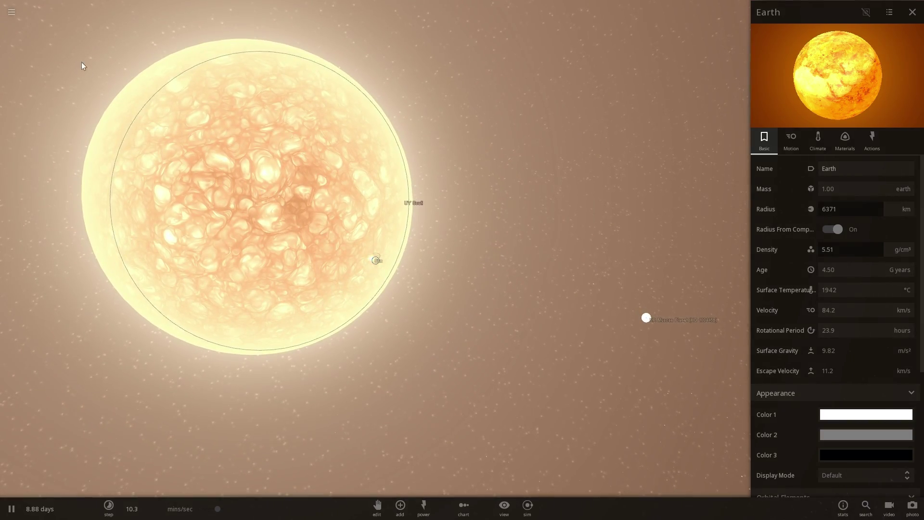
left_click(9, 14)
left_click(68, 129)
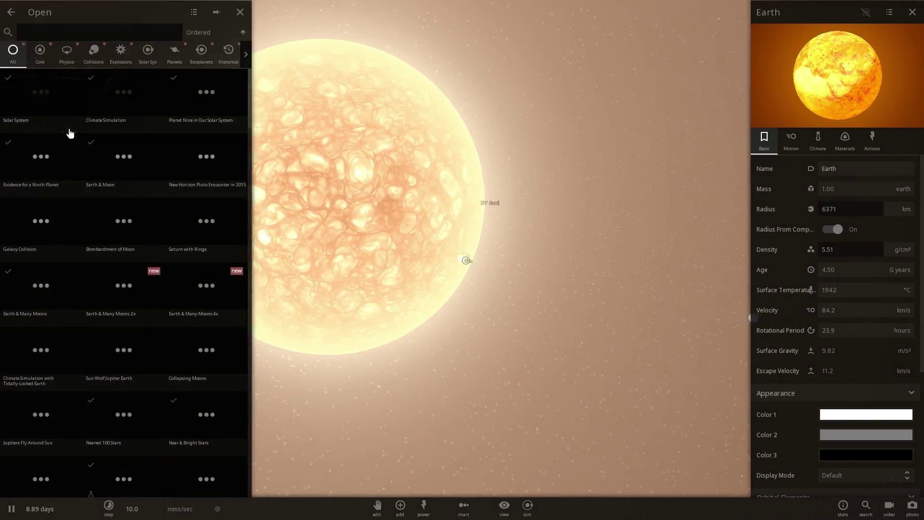
left_click(67, 126)
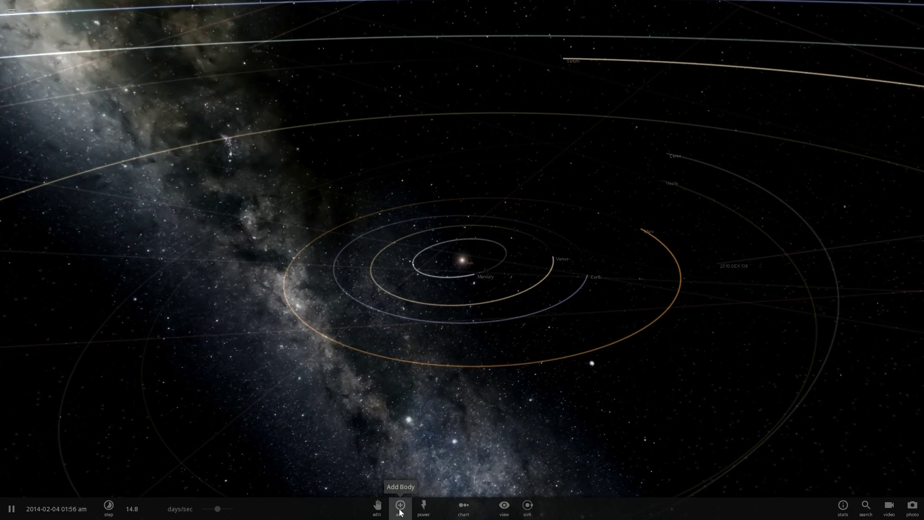
- Add the star UY Scuti at the centre of the Solar System, over the Sun, to view its size against the planets' orbits
left_click(400, 506)
left_click(161, 441)
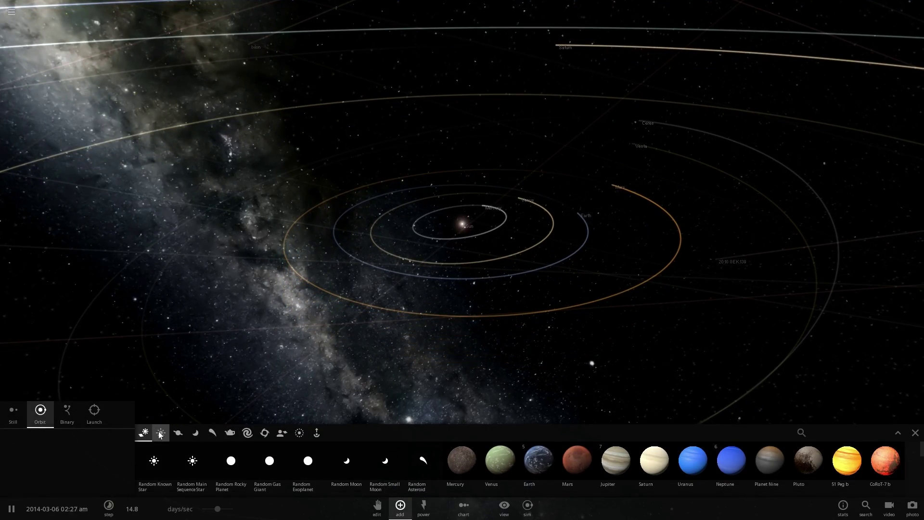
left_click_drag(373, 467, 457, 217)
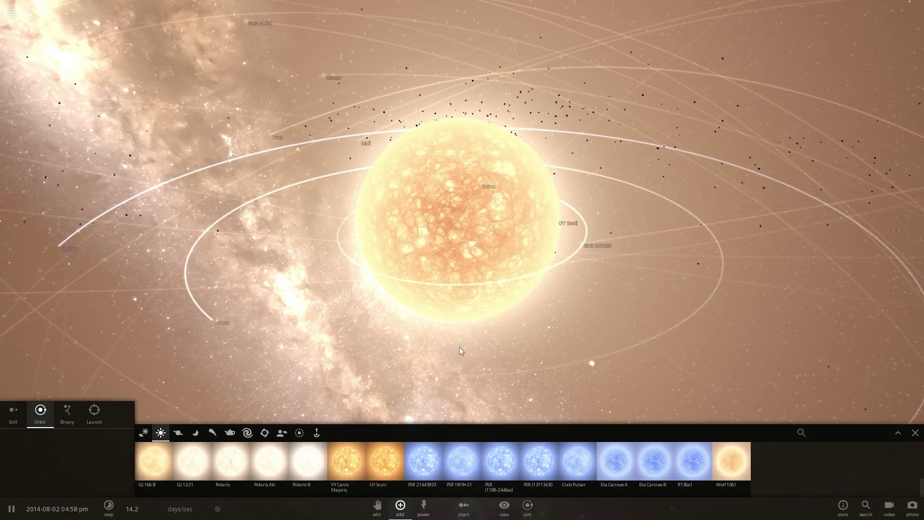
left_click_drag(460, 348, 417, 304)
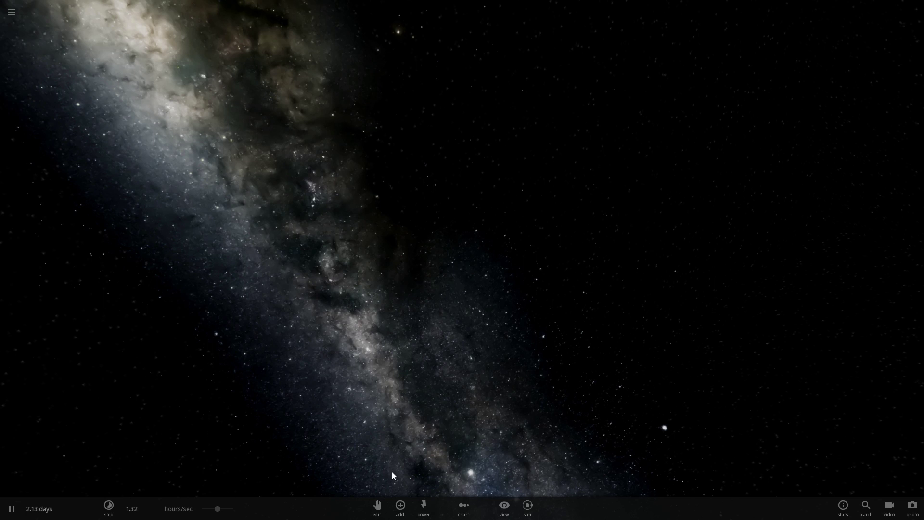
- Add the black hole Sagittarius A* to an empty simulation
left_click(400, 505)
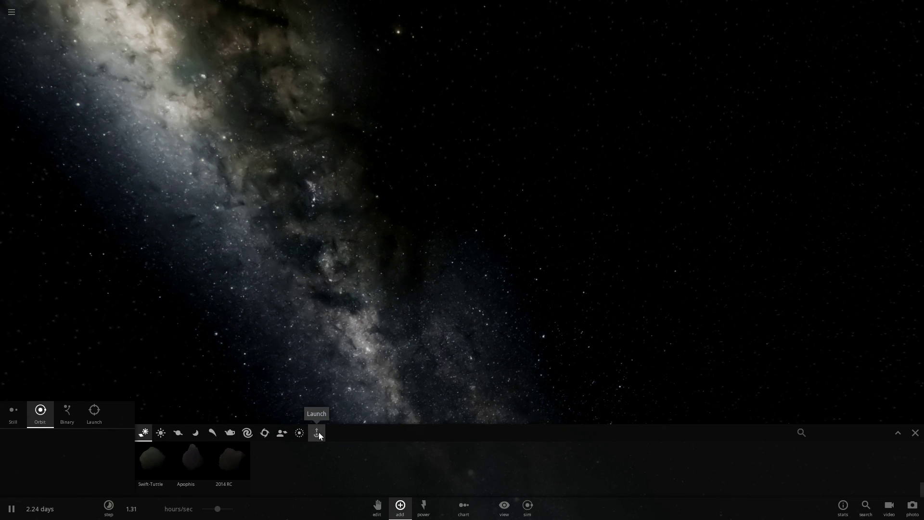
left_click(266, 434)
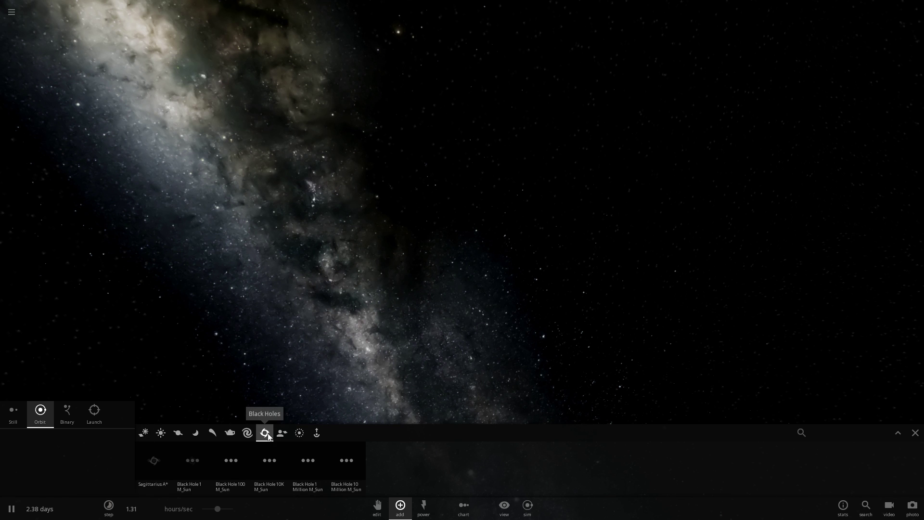
left_click(159, 464)
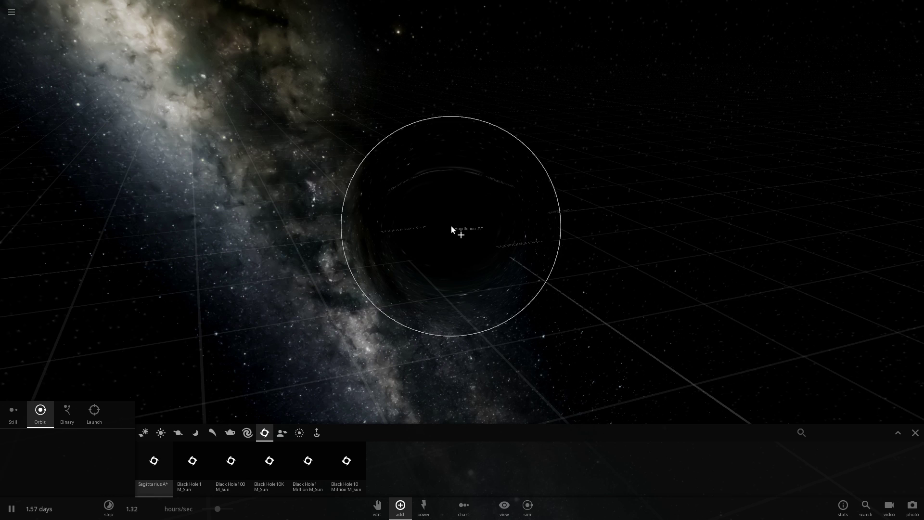
left_click(451, 226)
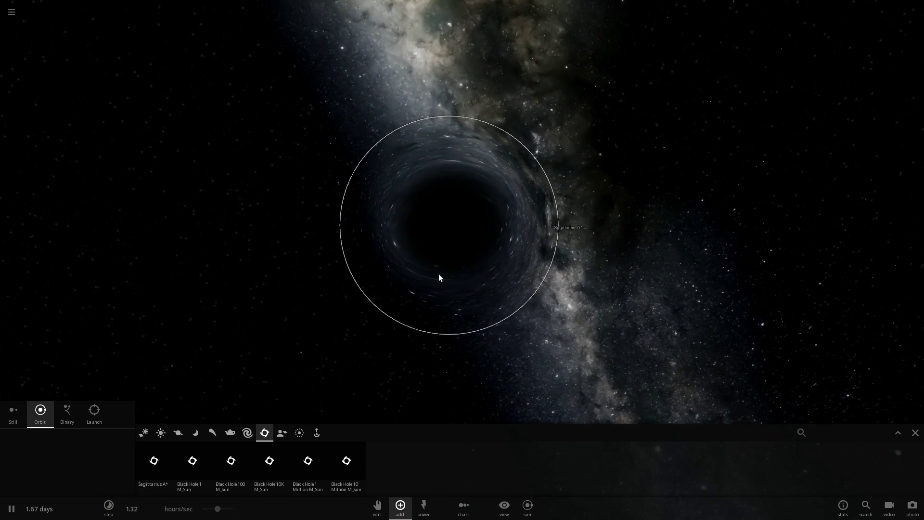
mouse_move(451, 264)
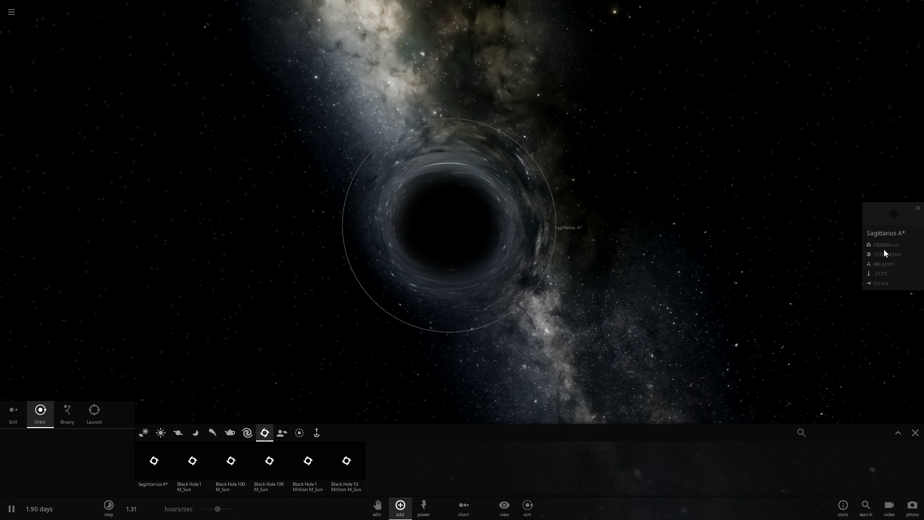
- Raise the mass of Sagittarius A* to 4.3E+10 sun and turn it into S5 0014+81 Black Hole with a radius of 1600 AU
left_click(874, 224)
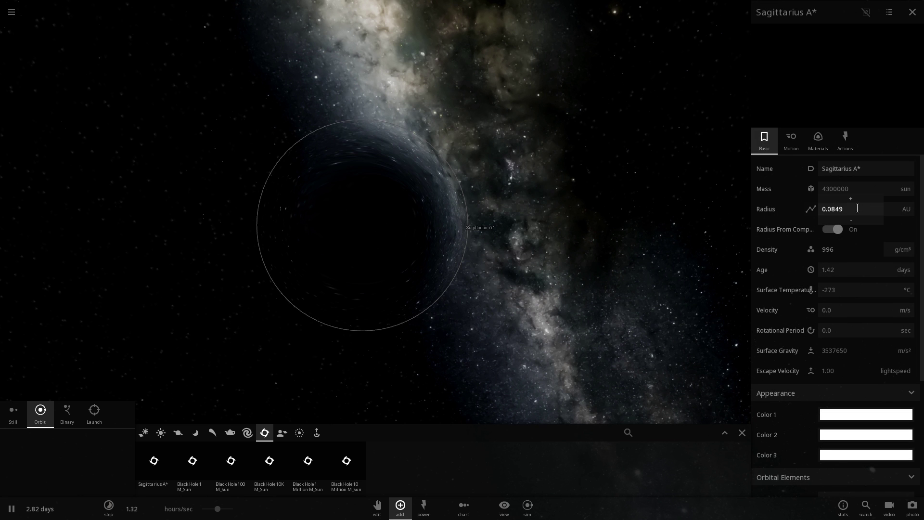
left_click_drag(538, 215, 555, 218)
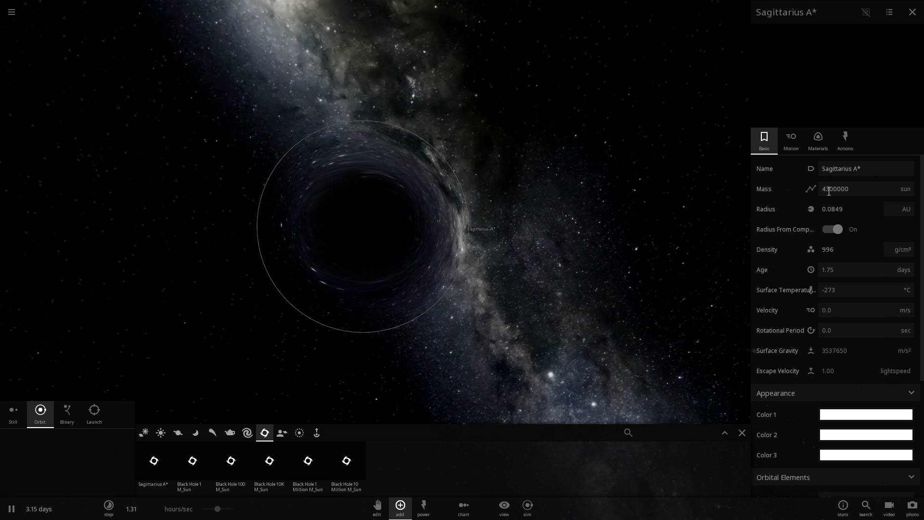
left_click_drag(553, 219, 519, 224)
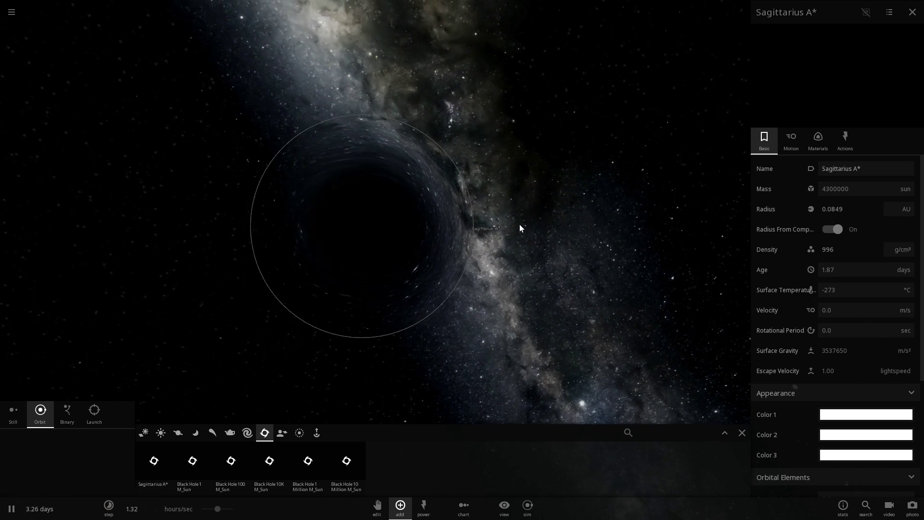
scroll(519, 224, "up", 3)
scroll(519, 224, "down", 6)
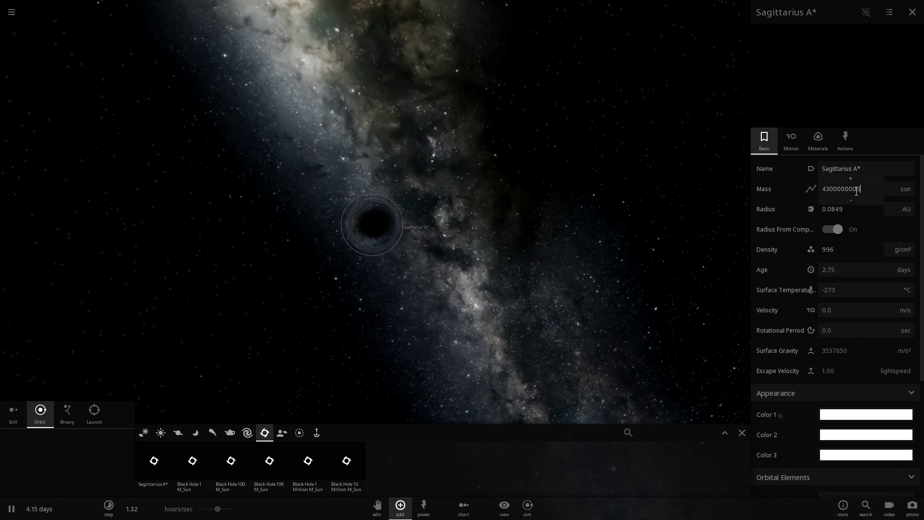
key("Return")
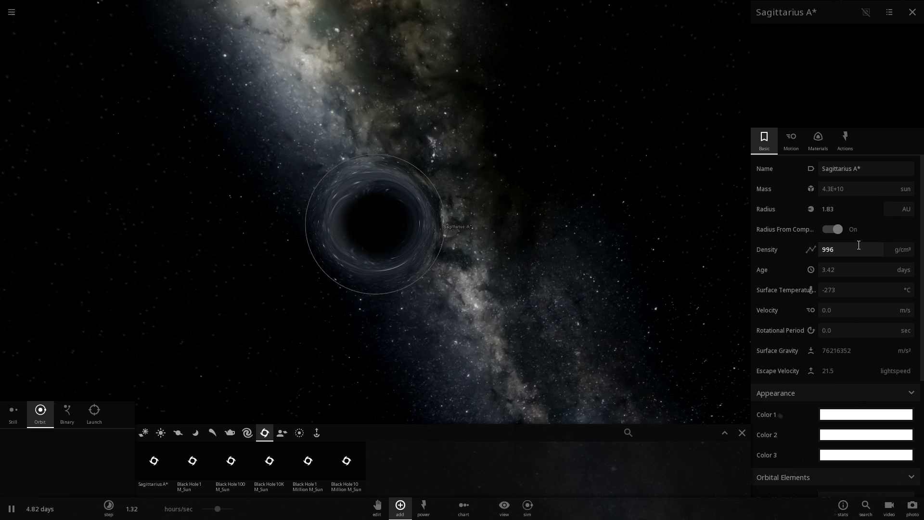
left_click(457, 238)
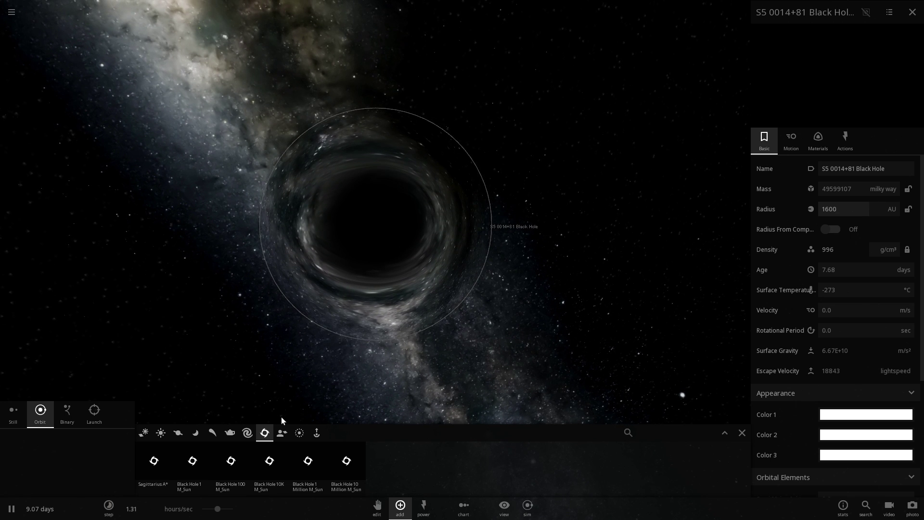
- Add a new Sagittarius A* in close orbit around S5 0014+81 Black Hole, focus on it and pause the simulation
left_click(154, 461)
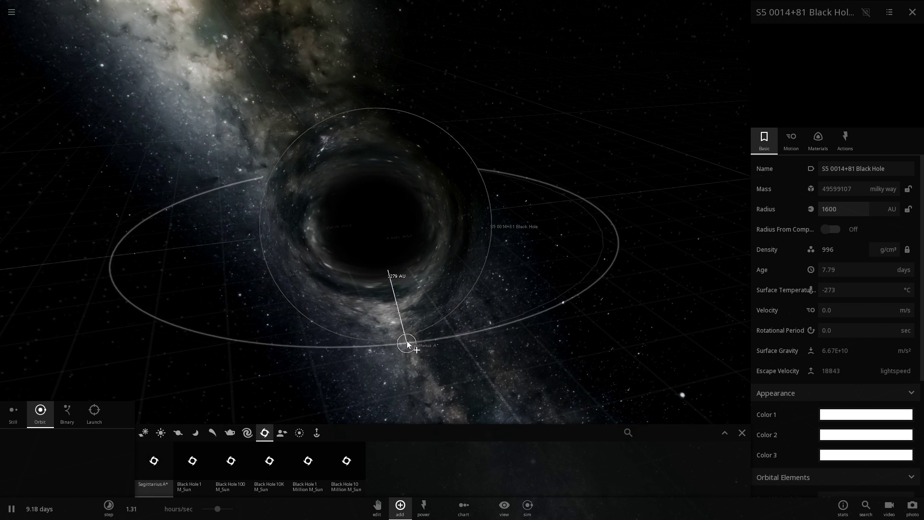
left_click(388, 291)
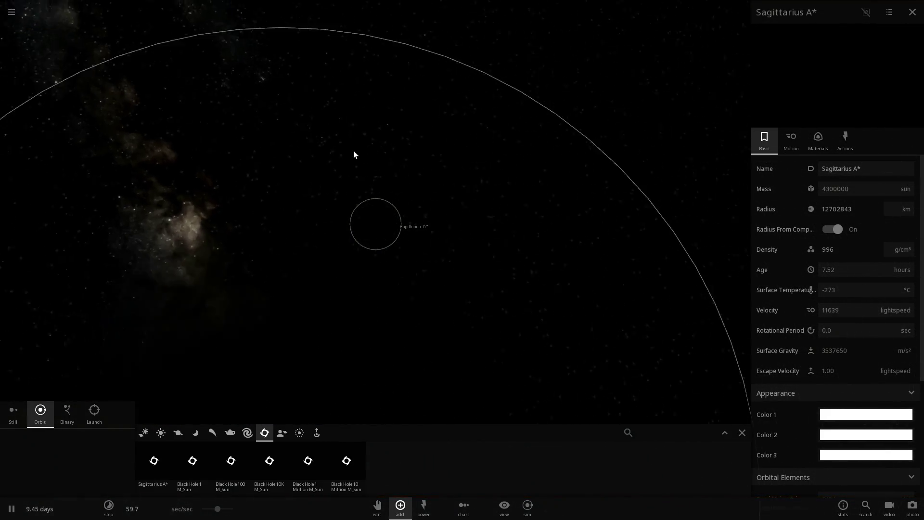
scroll(308, 266, "down", 5)
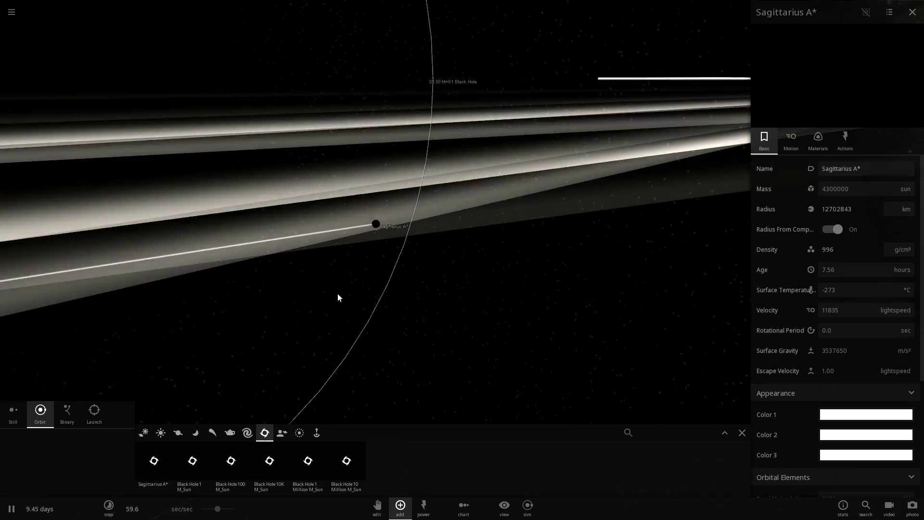
left_click_drag(340, 298, 308, 275)
key("space")
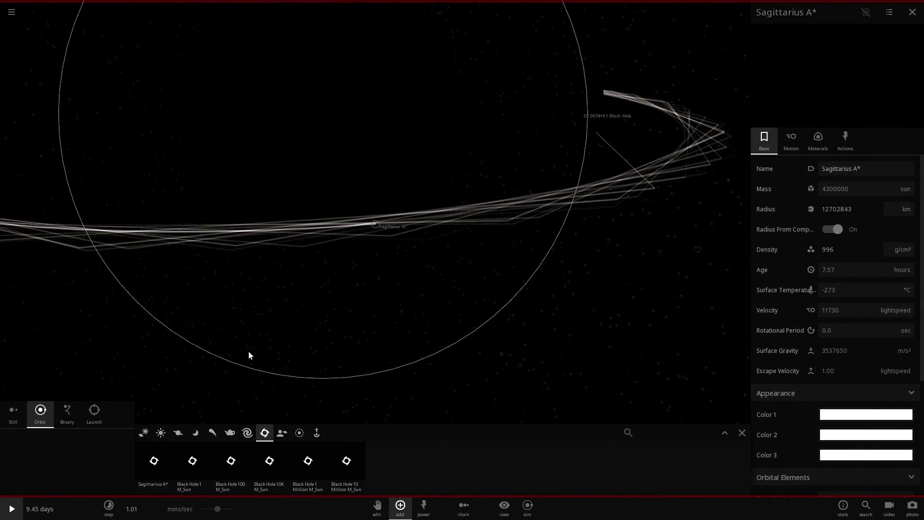
scroll(377, 236, "down", 5)
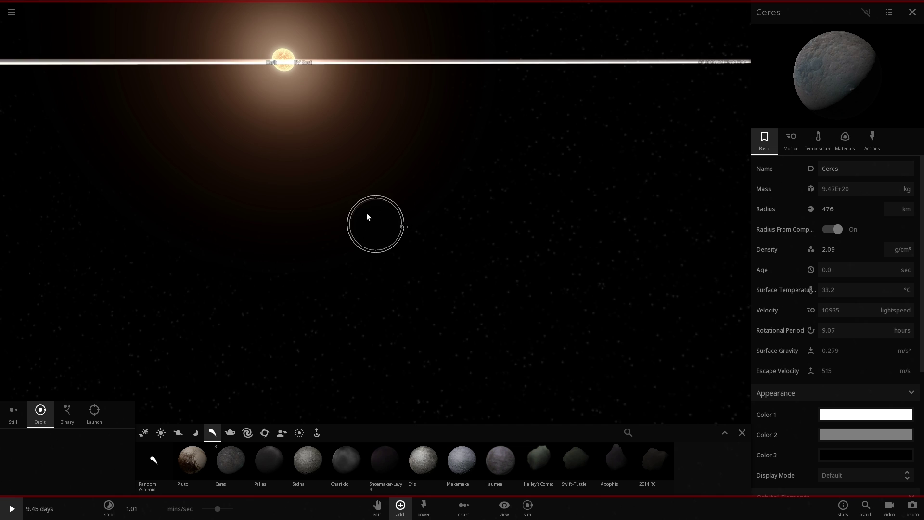
- Focus on Ceres, Earth and UY Scuti in turn to compare their sizes near the black hole
left_click(366, 214)
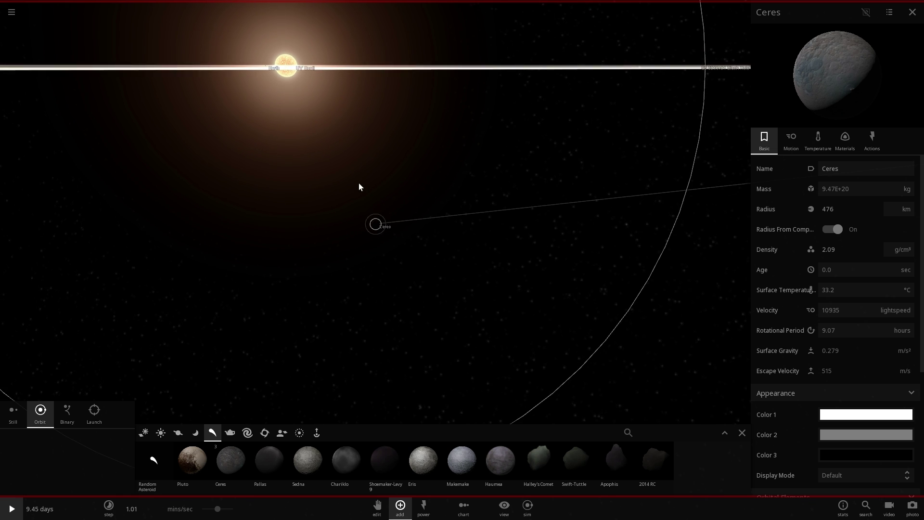
left_click(267, 71)
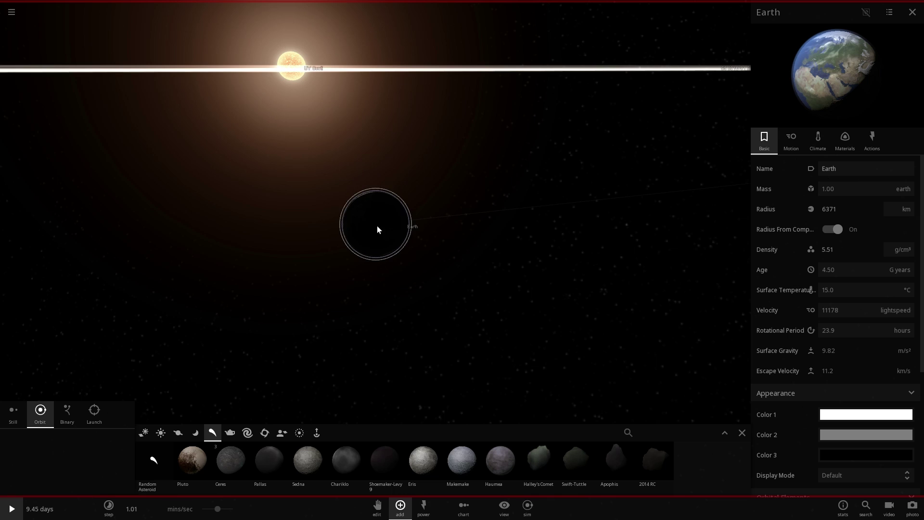
left_click(291, 67)
scroll(394, 227, "up", 5)
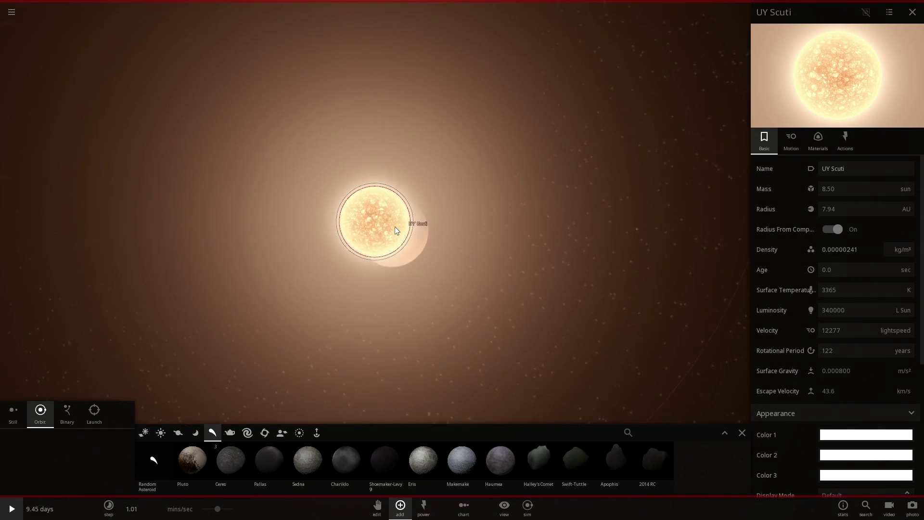
scroll(394, 228, "down", 5)
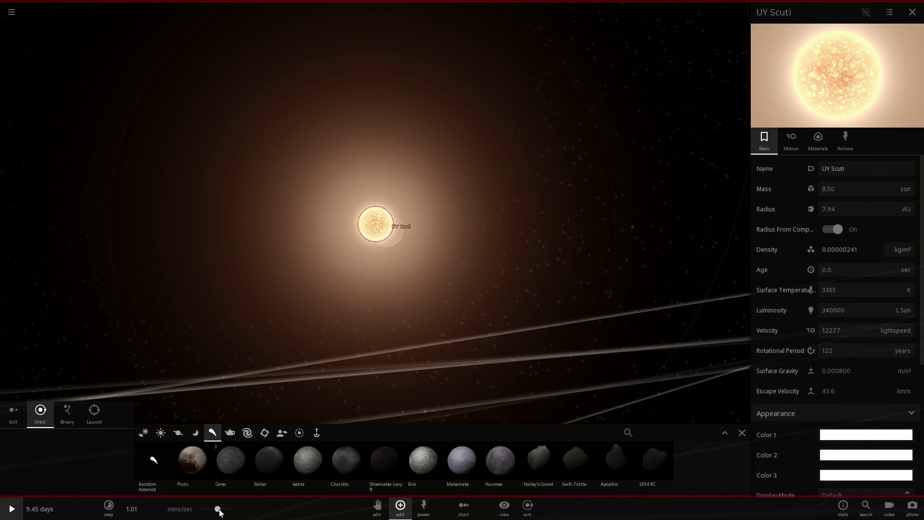
- Slow the simulation speed, run it briefly to watch UY Scuti's motion around S5 0014+81 Black Hole, and pause it
left_click_drag(211, 511, 209, 510)
left_click_drag(378, 284, 351, 221)
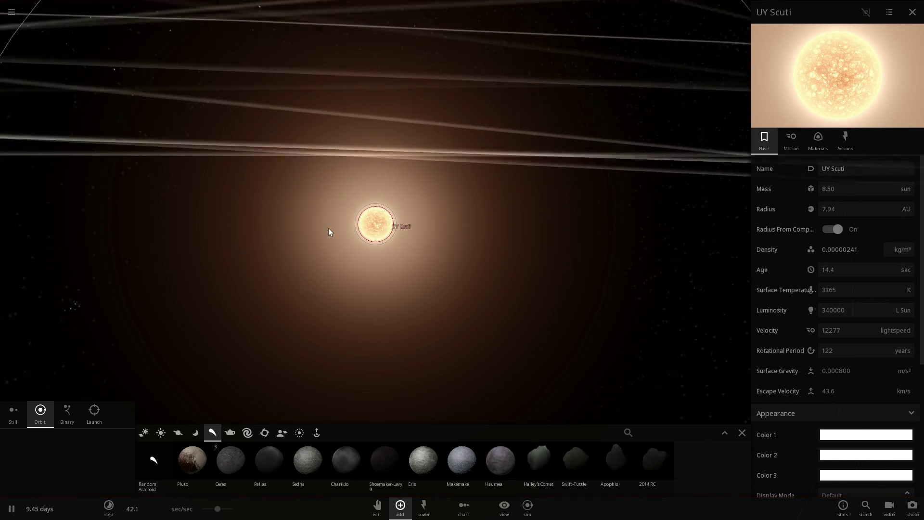
left_click_drag(301, 245, 387, 252)
scroll(368, 256, "down", 10)
scroll(385, 253, "up", 5)
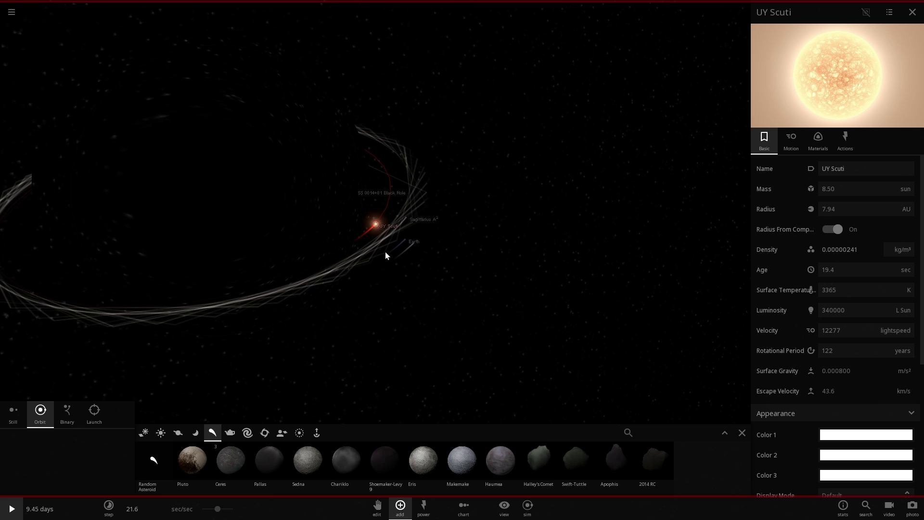
- Compare the sizes of UY Scuti, Sagittarius A* and S5 0014+81 Black Hole in chart view
left_click(465, 509)
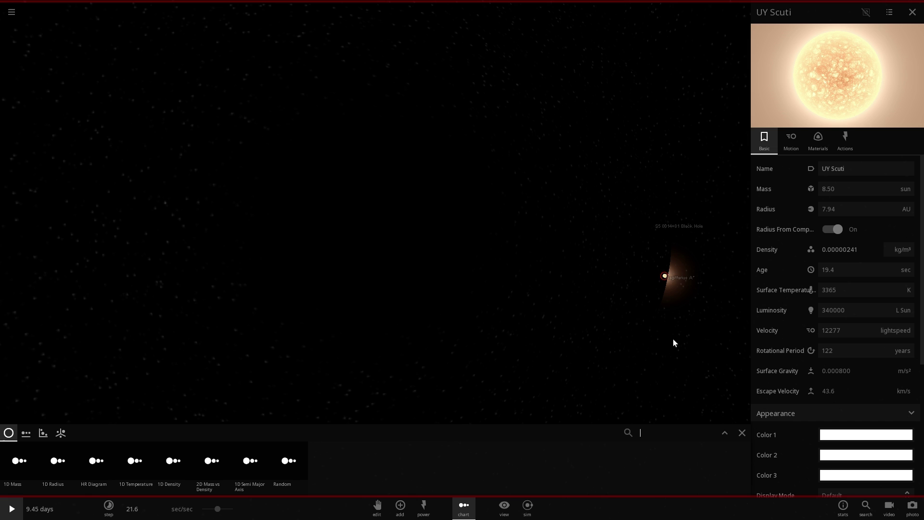
left_click_drag(651, 259, 593, 277)
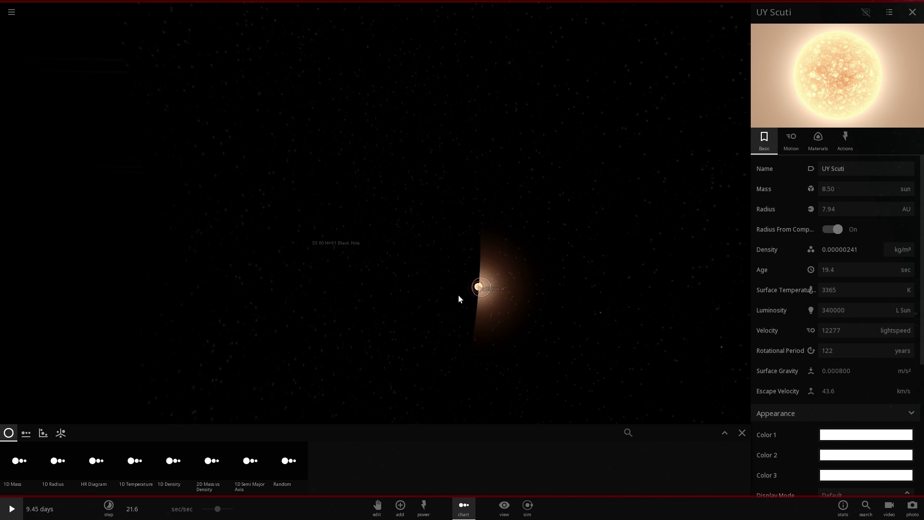
scroll(458, 296, "up", 5)
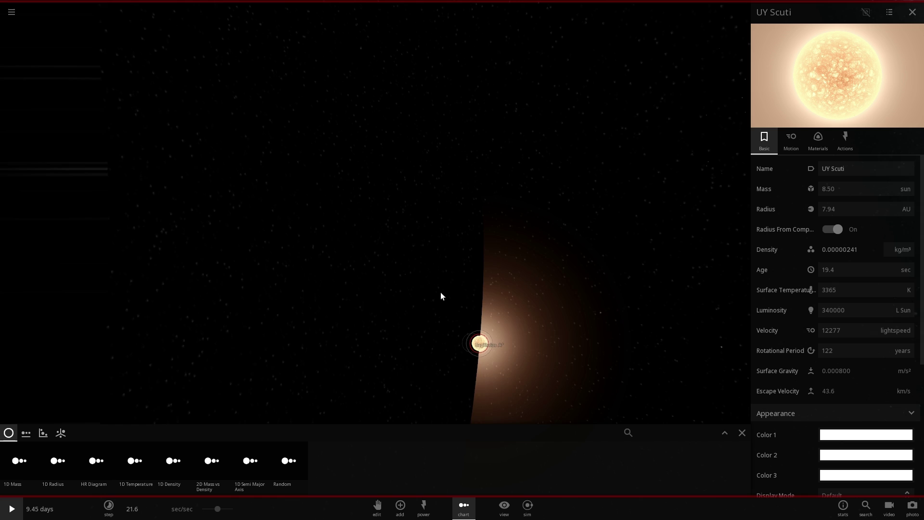
left_click_drag(441, 293, 438, 256)
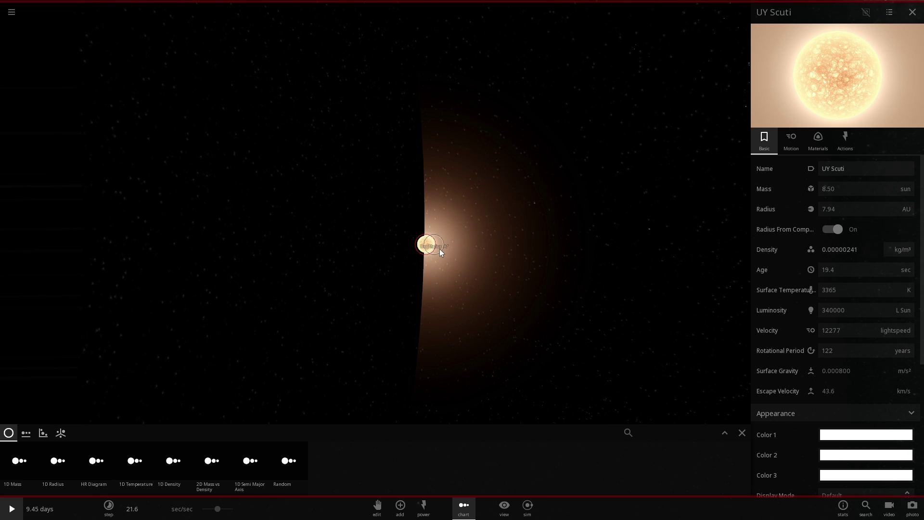
scroll(433, 251, "down", 2)
scroll(429, 253, "down", 5)
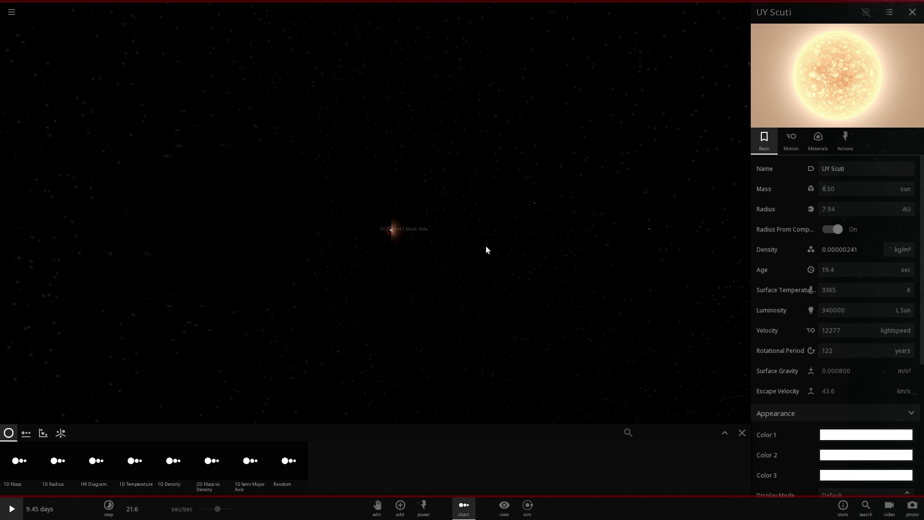
left_click(339, 223)
scroll(339, 221, "down", 4)
left_click_drag(339, 221, 271, 193)
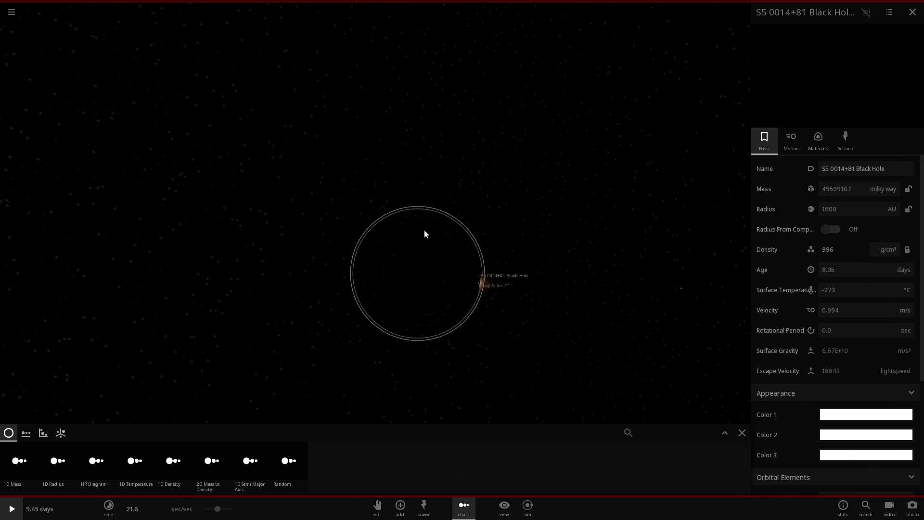
scroll(424, 234, "down", 3)
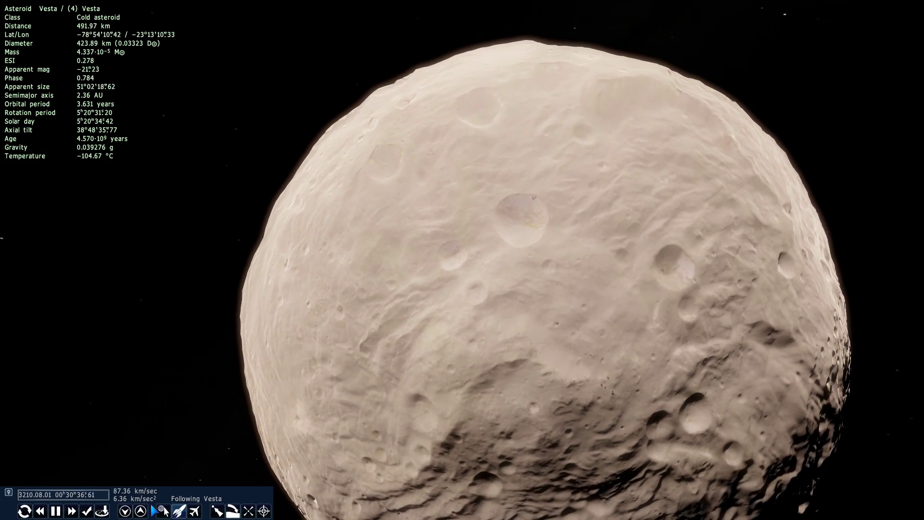
- Speed up time to 1000x while following Vesta, switch to free mode and view the asteroid from another angle
left_click(72, 511)
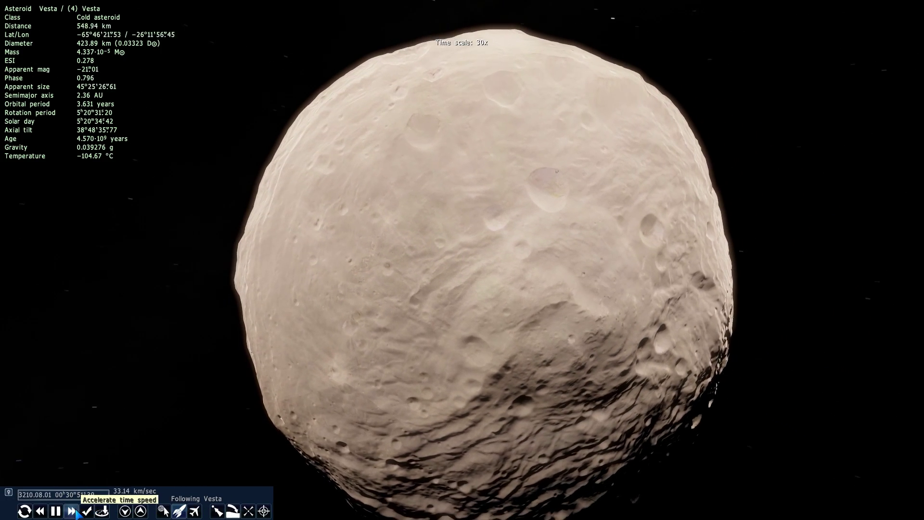
left_click(72, 512)
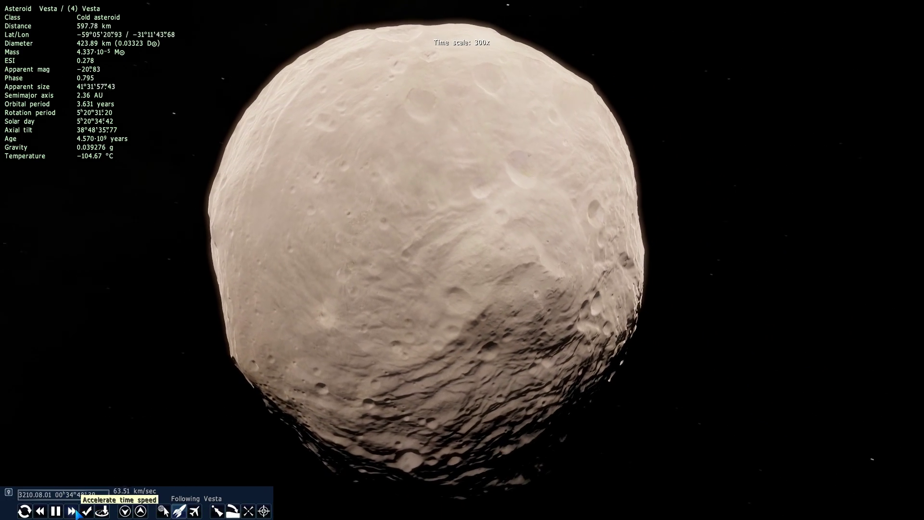
left_click(74, 512)
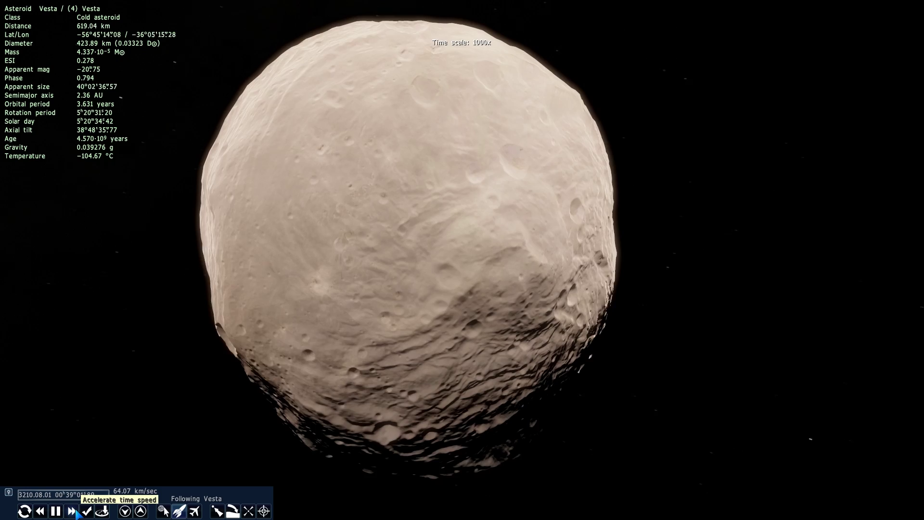
key("1")
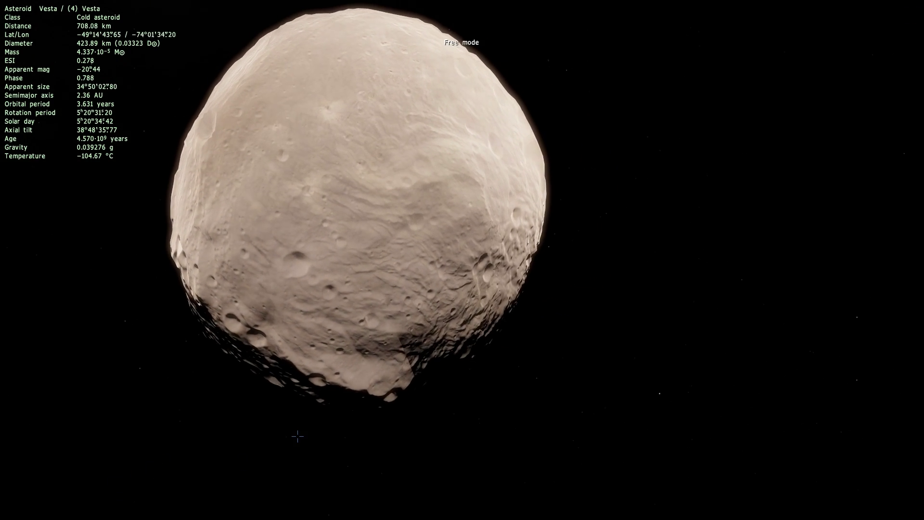
left_click_drag(340, 321, 388, 385)
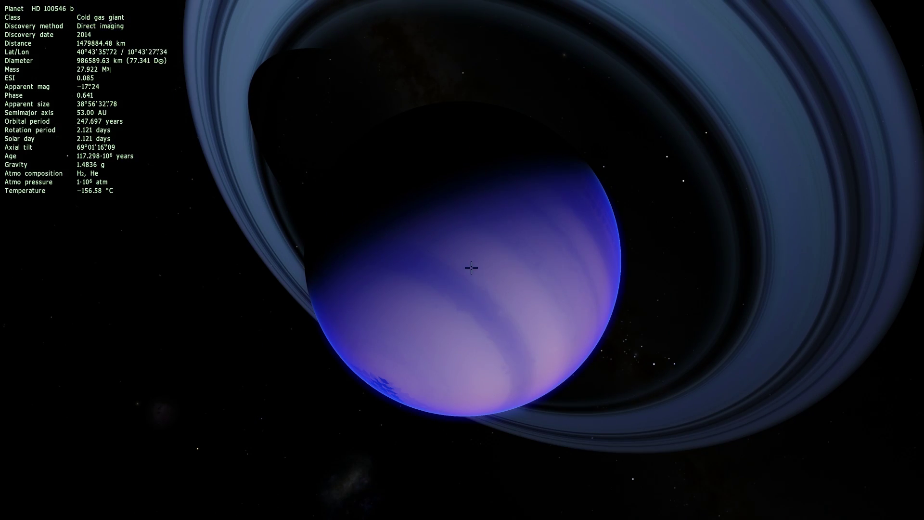
- Circle the gas giant HD 100546 b to examine its cloud bands and ring system, and fly closer to it
left_click_drag(471, 268, 400, 277)
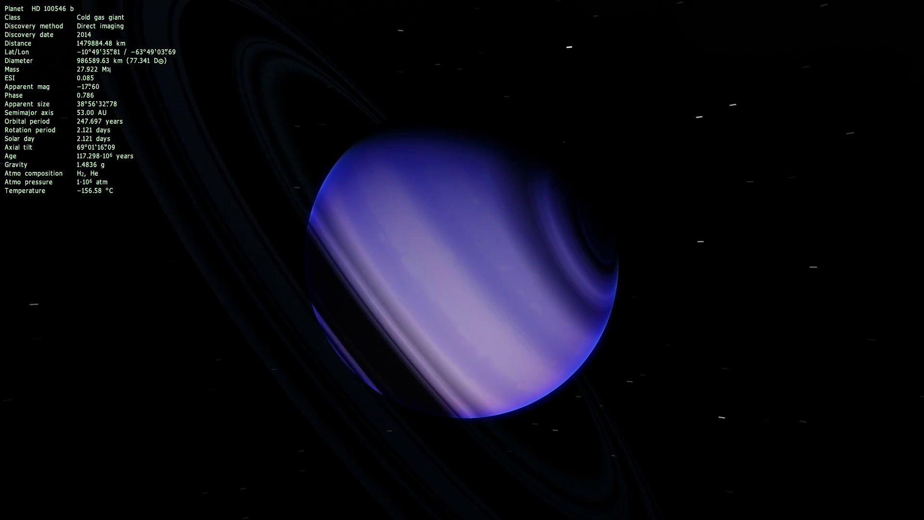
mouse_move(317, 210)
left_mouse_down()
mouse_move(298, 203)
mouse_move(395, 269)
mouse_move(419, 298)
mouse_move(159, 275)
mouse_move(133, 261)
left_mouse_up()
key("w")
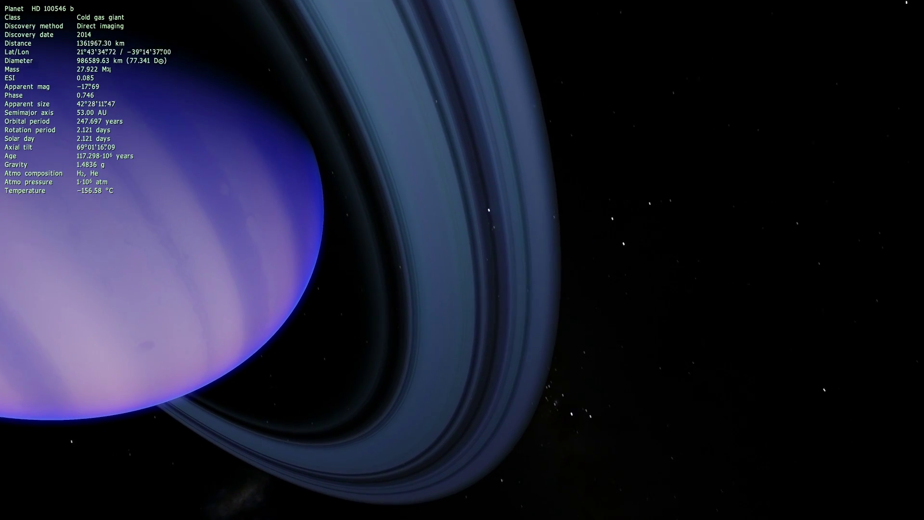